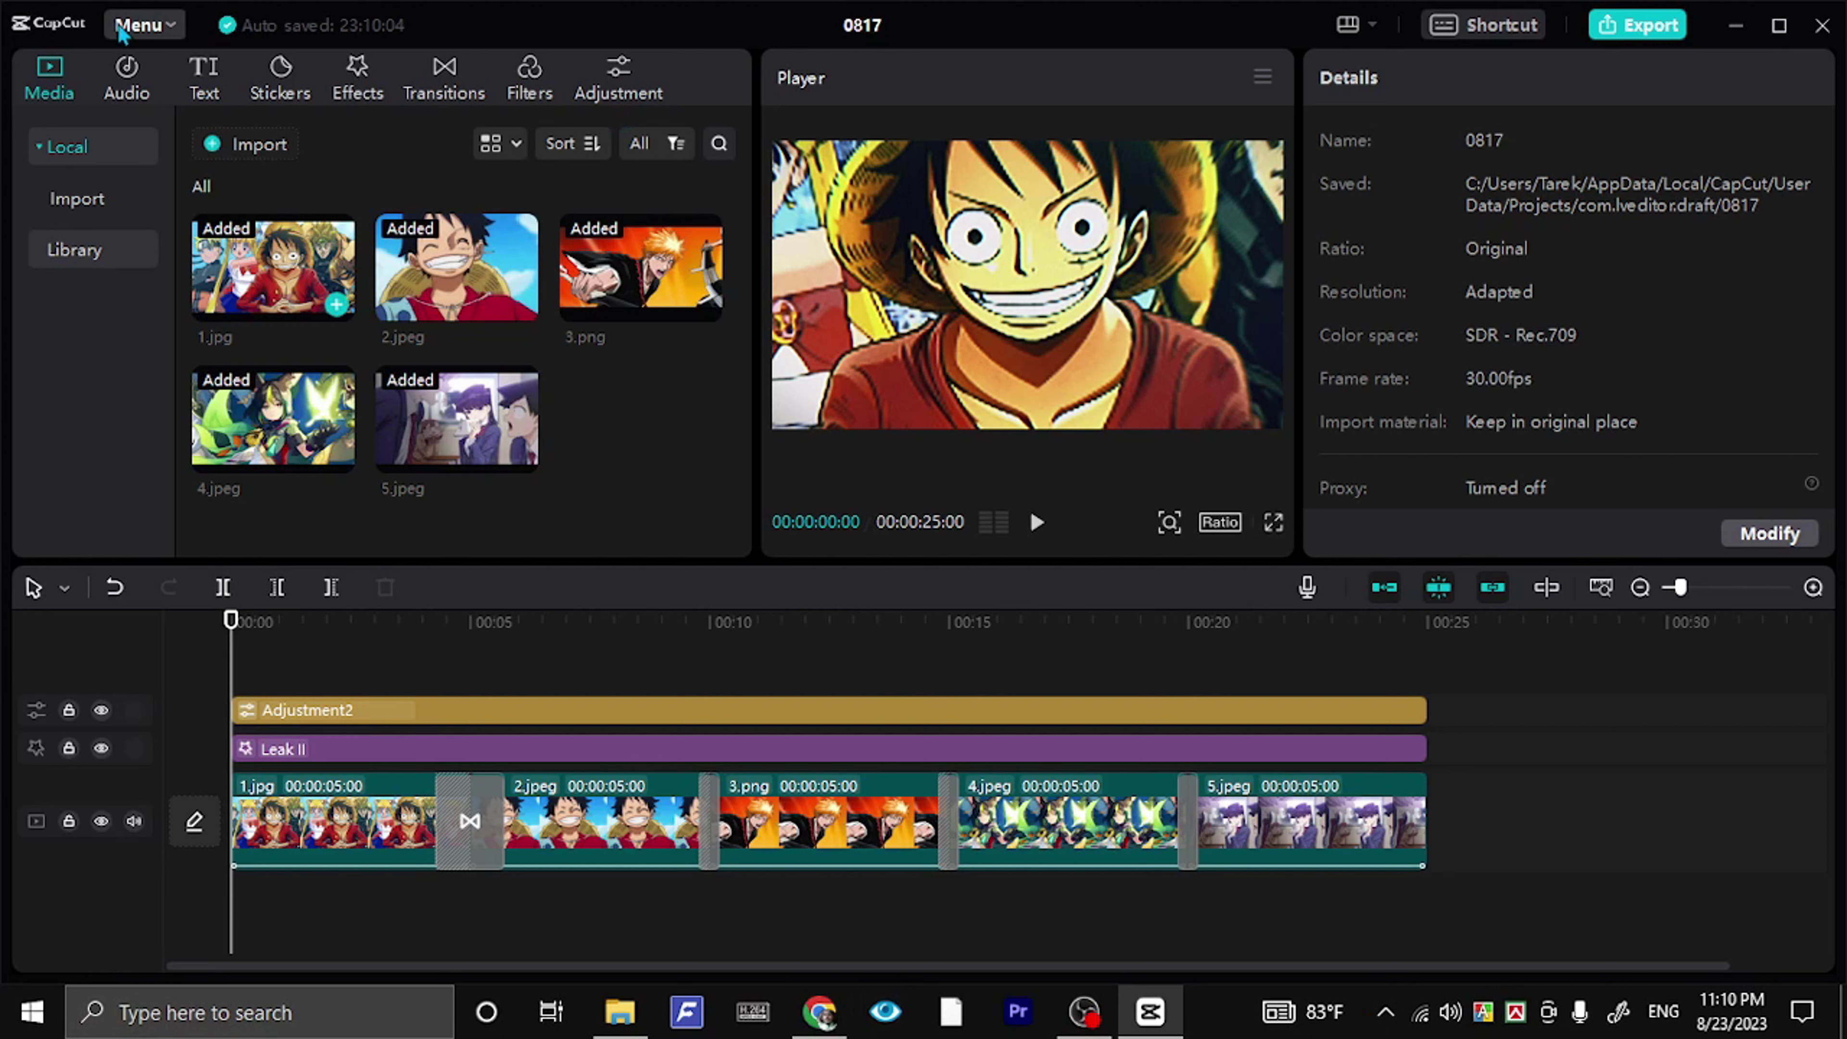
- Add a default text clip at the start of the timeline
left_click(202, 94)
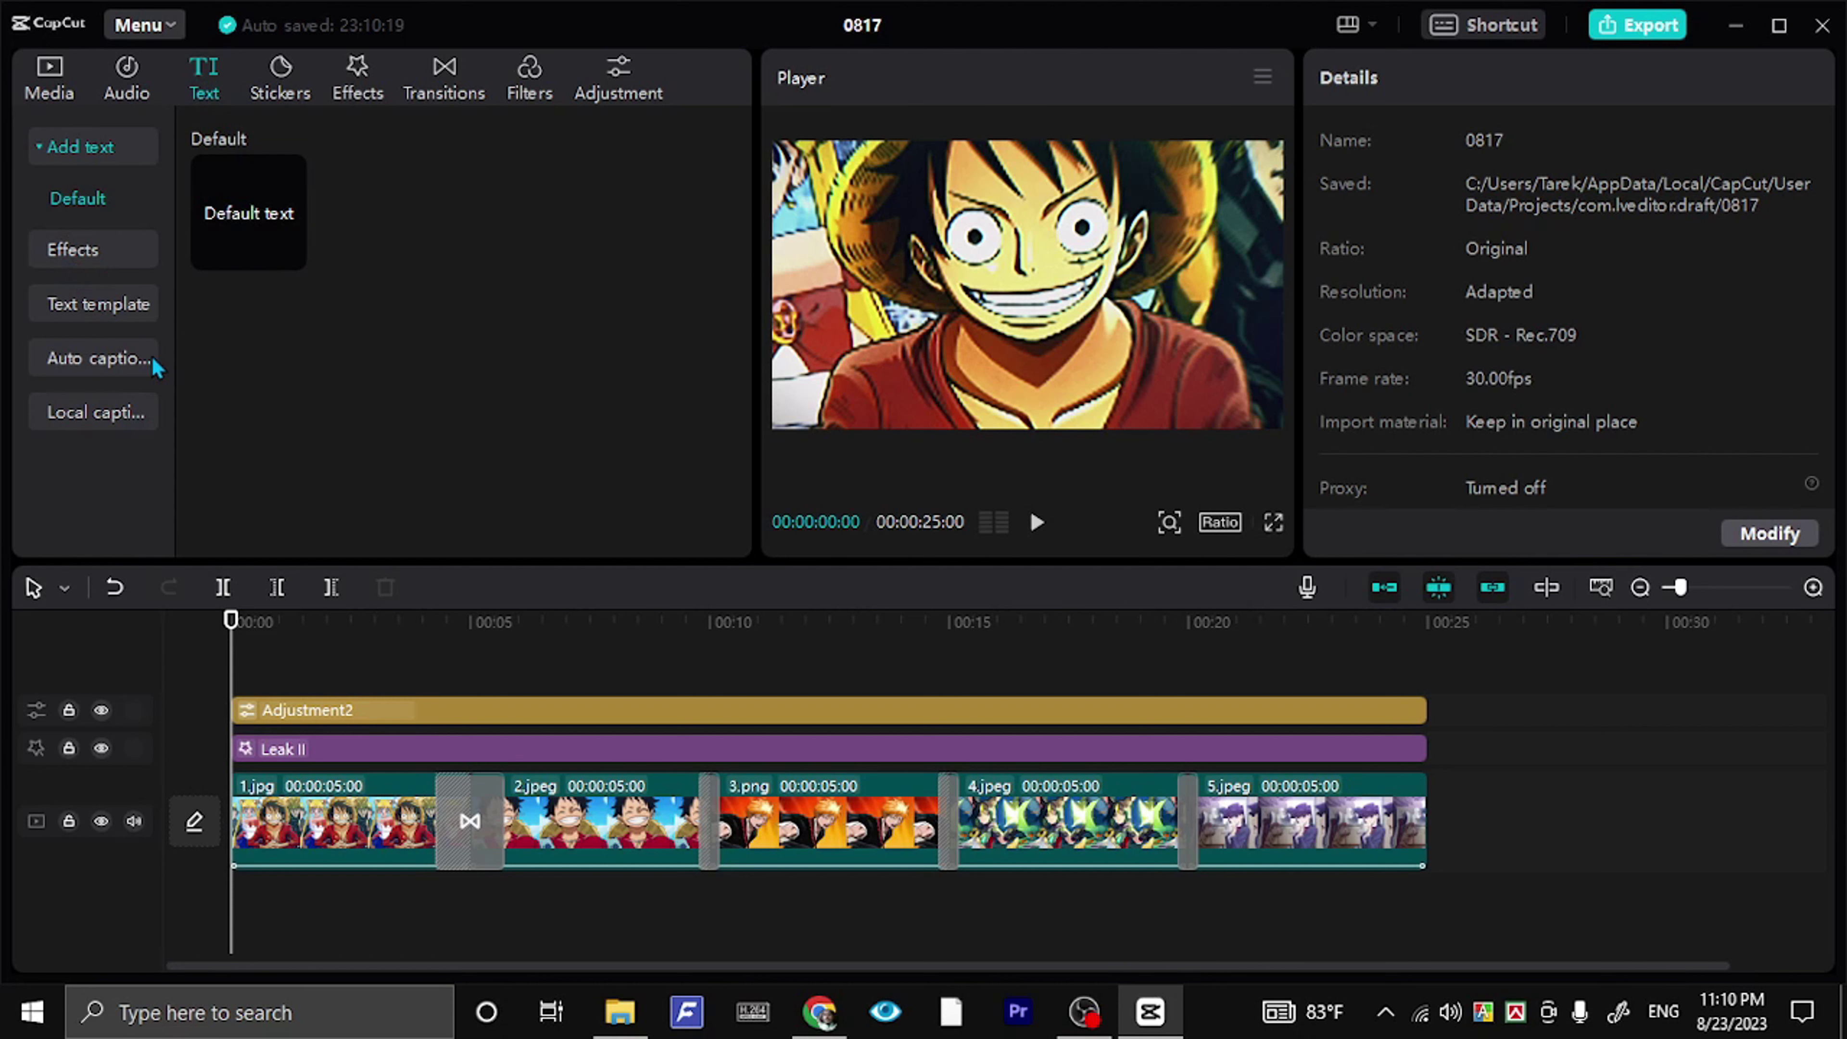
mouse_move(226, 271)
left_click(288, 253)
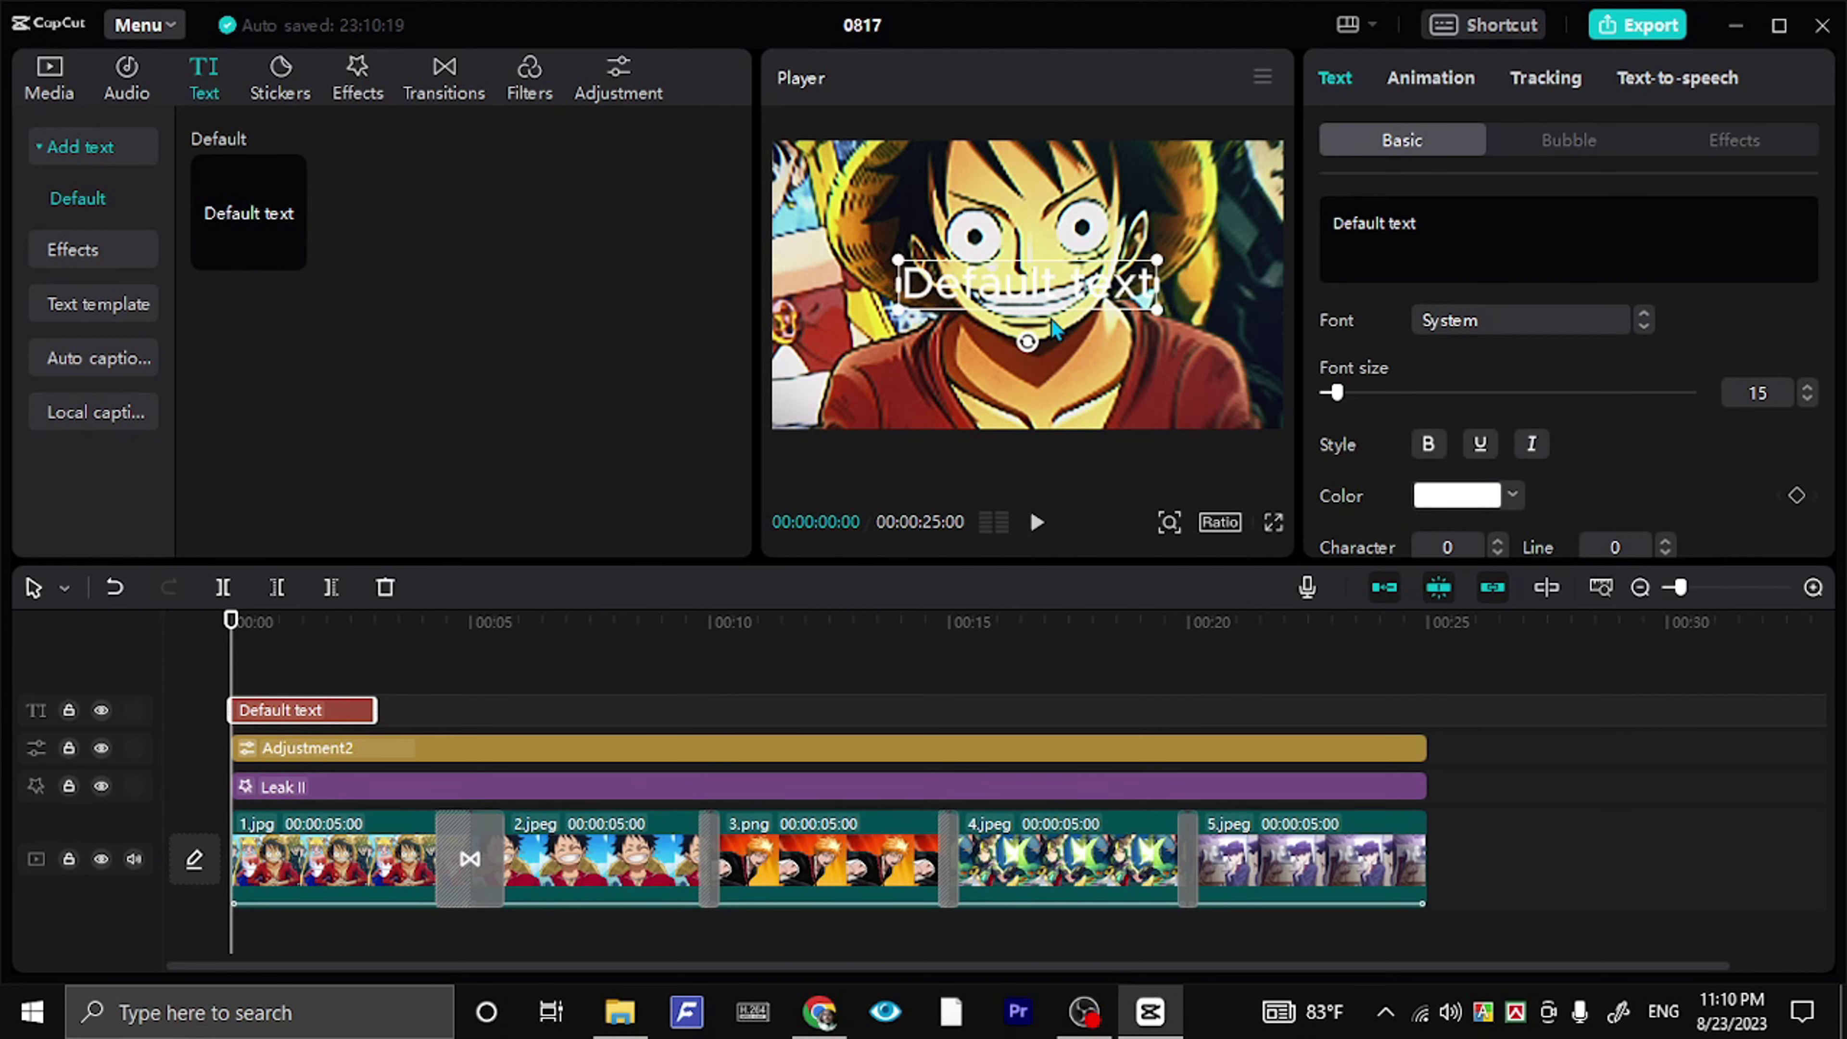
- Replace the default text with "EcoTechMaster"
left_click(1460, 237)
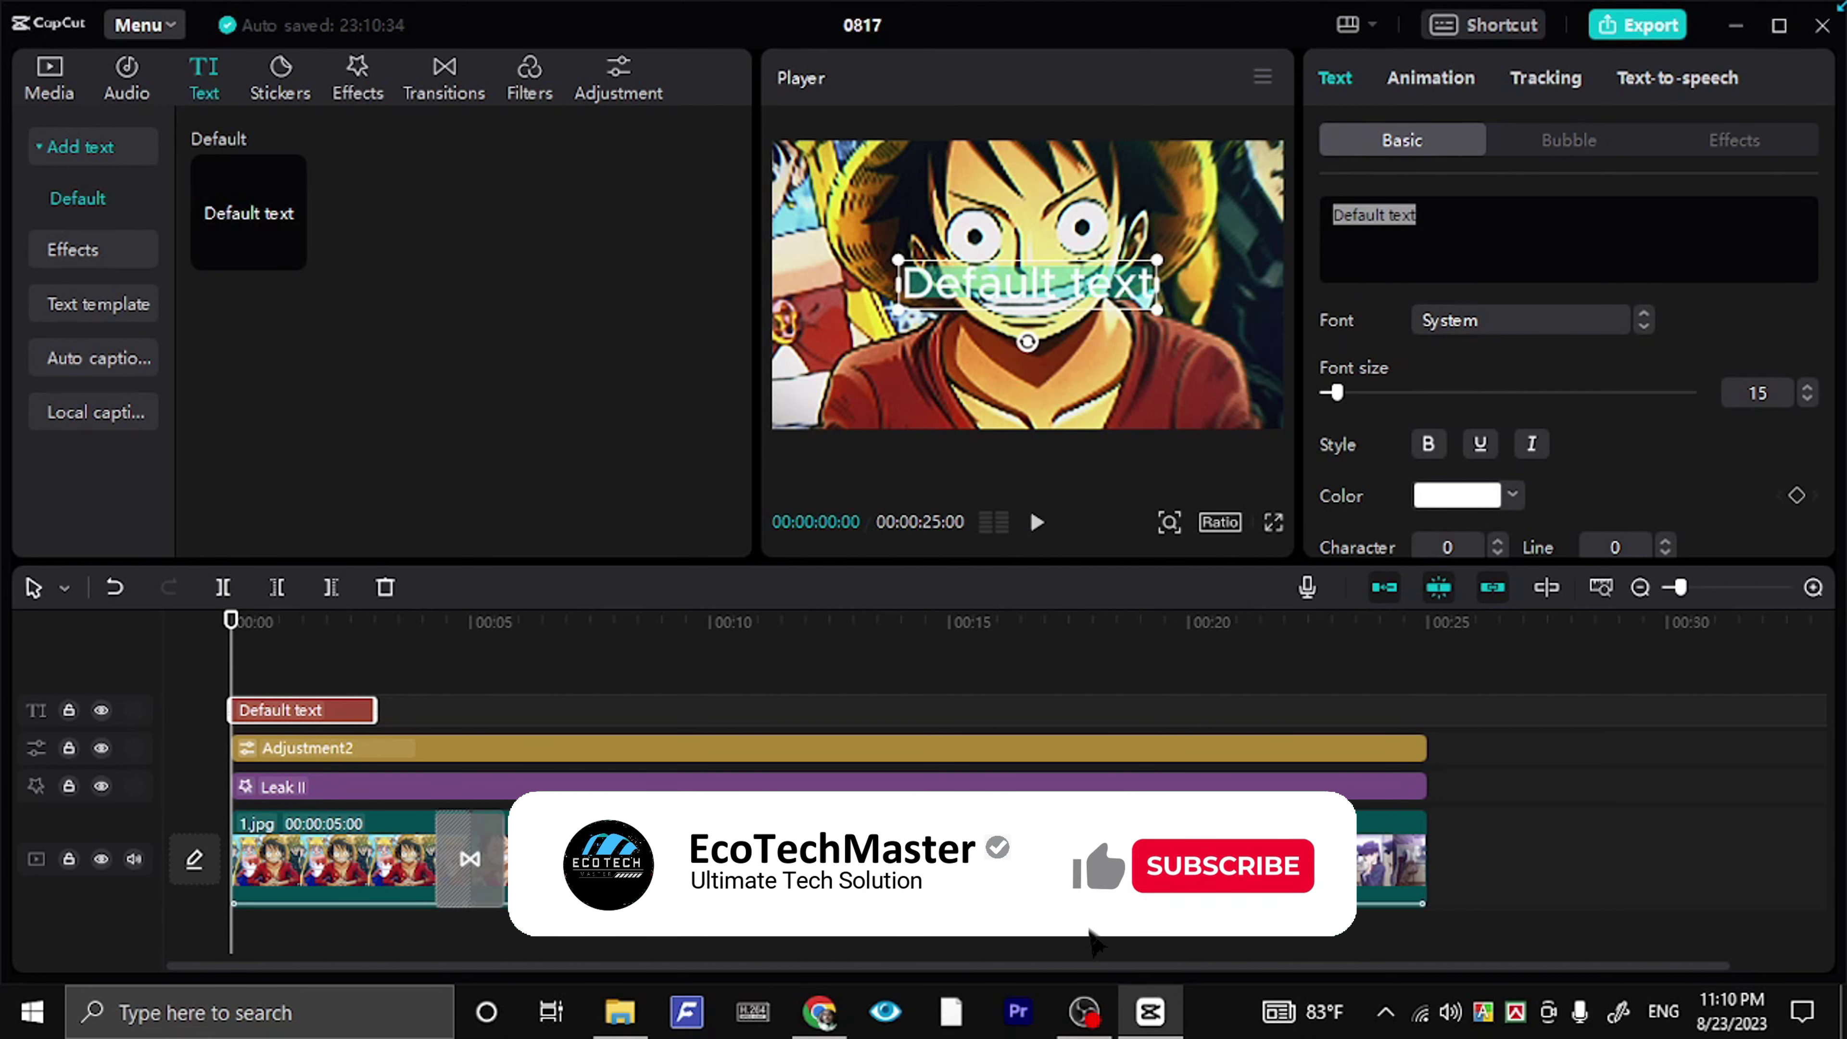
type("eCO")
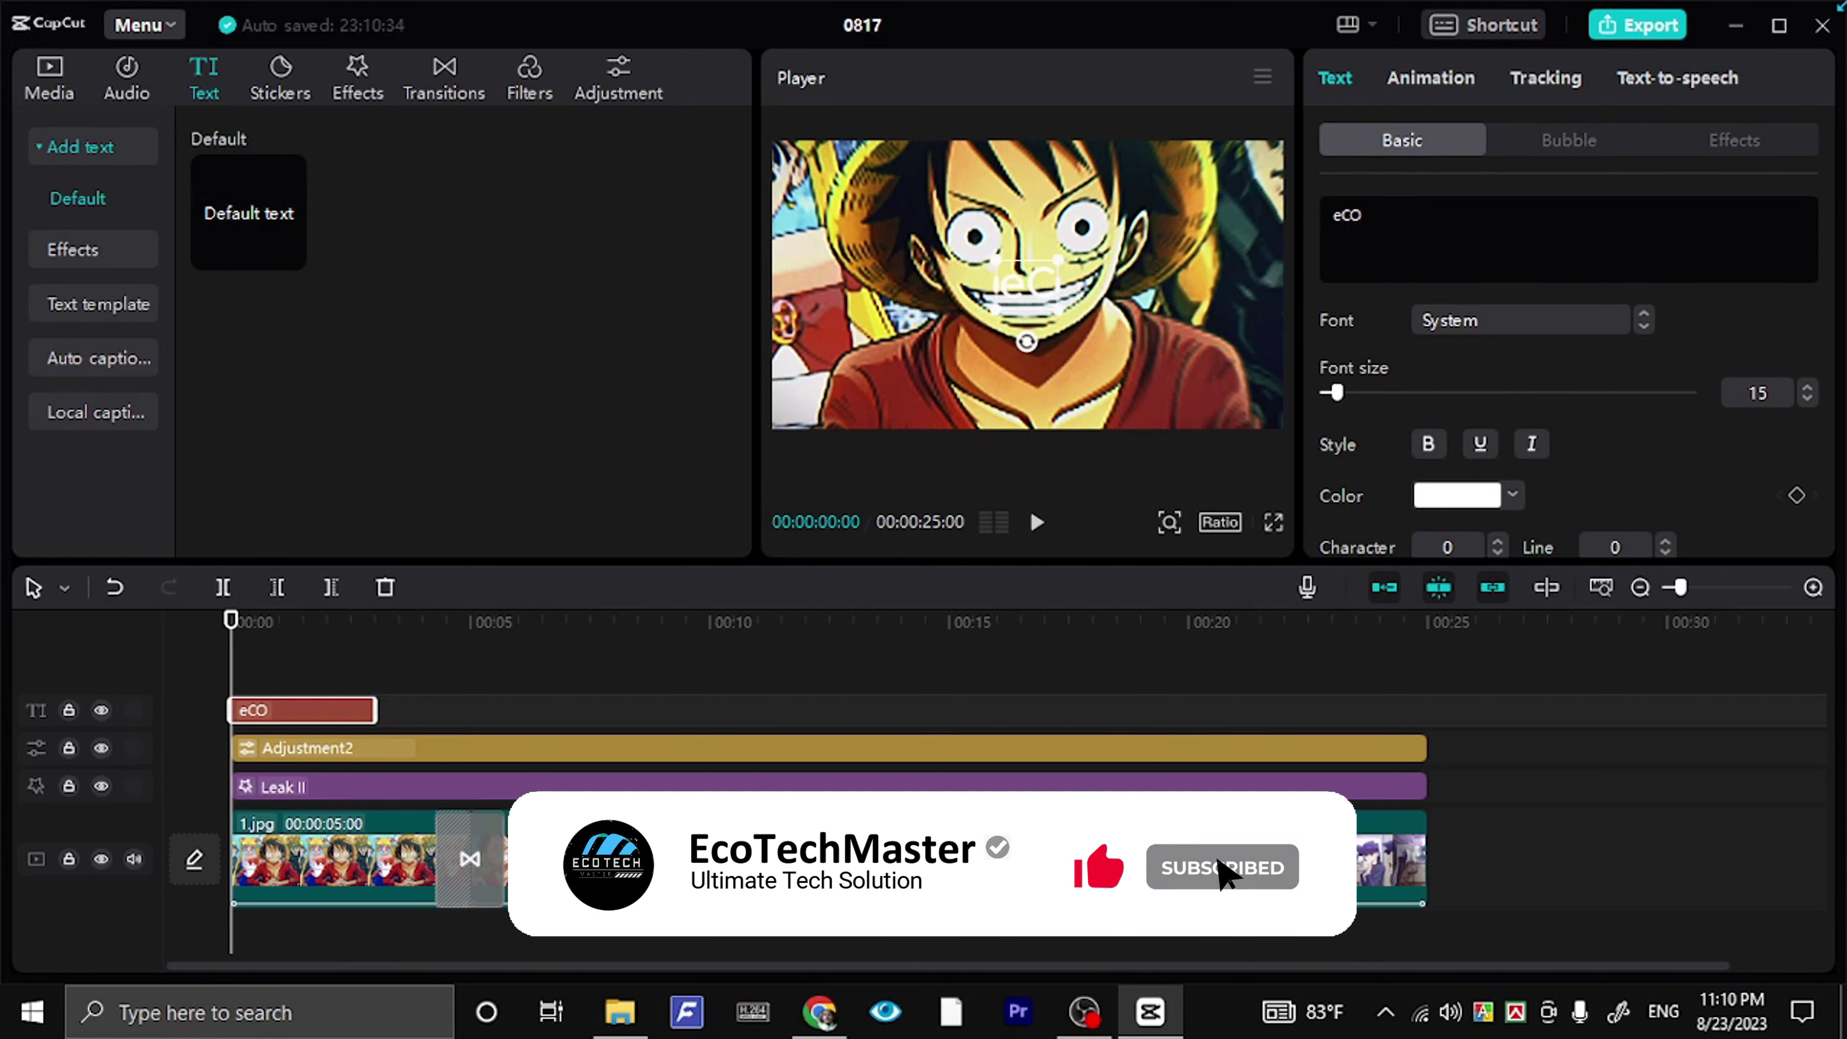
key("BackSpace")
key("BackSpace")
key("BackSpace")
type("EcoT")
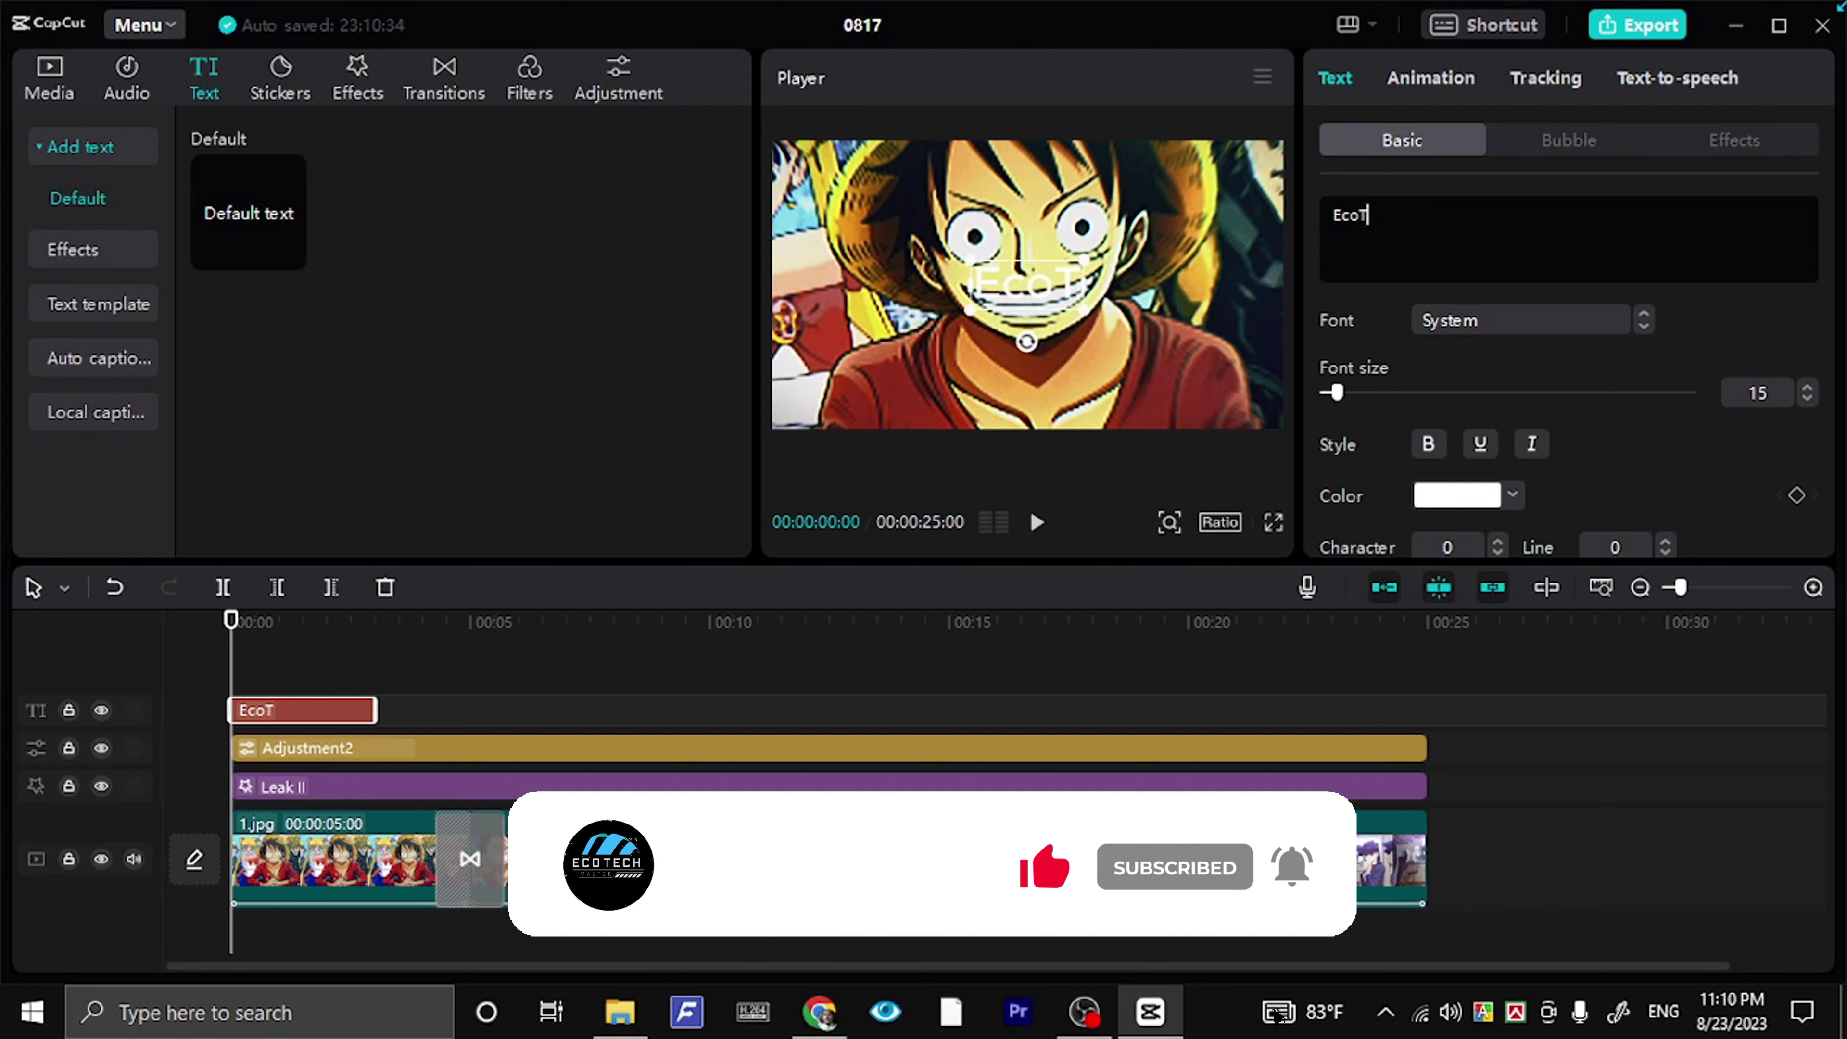
type("echMas")
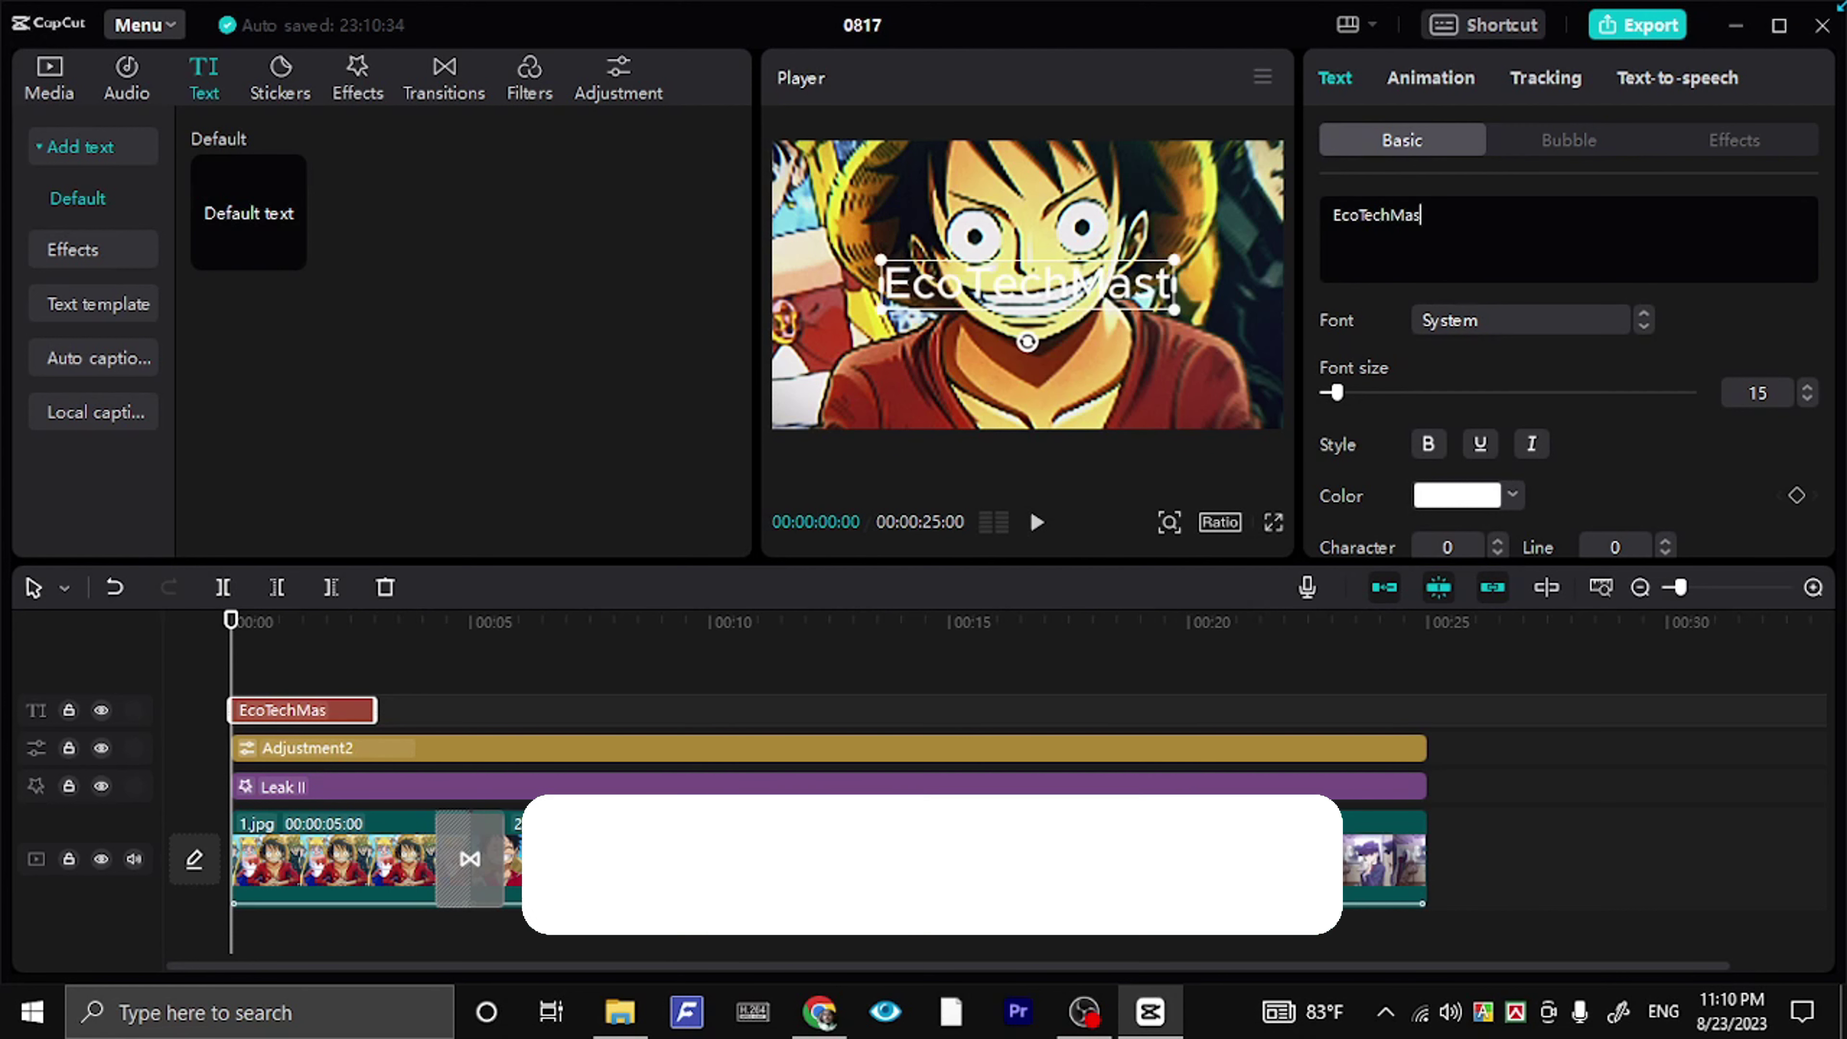
type("ter")
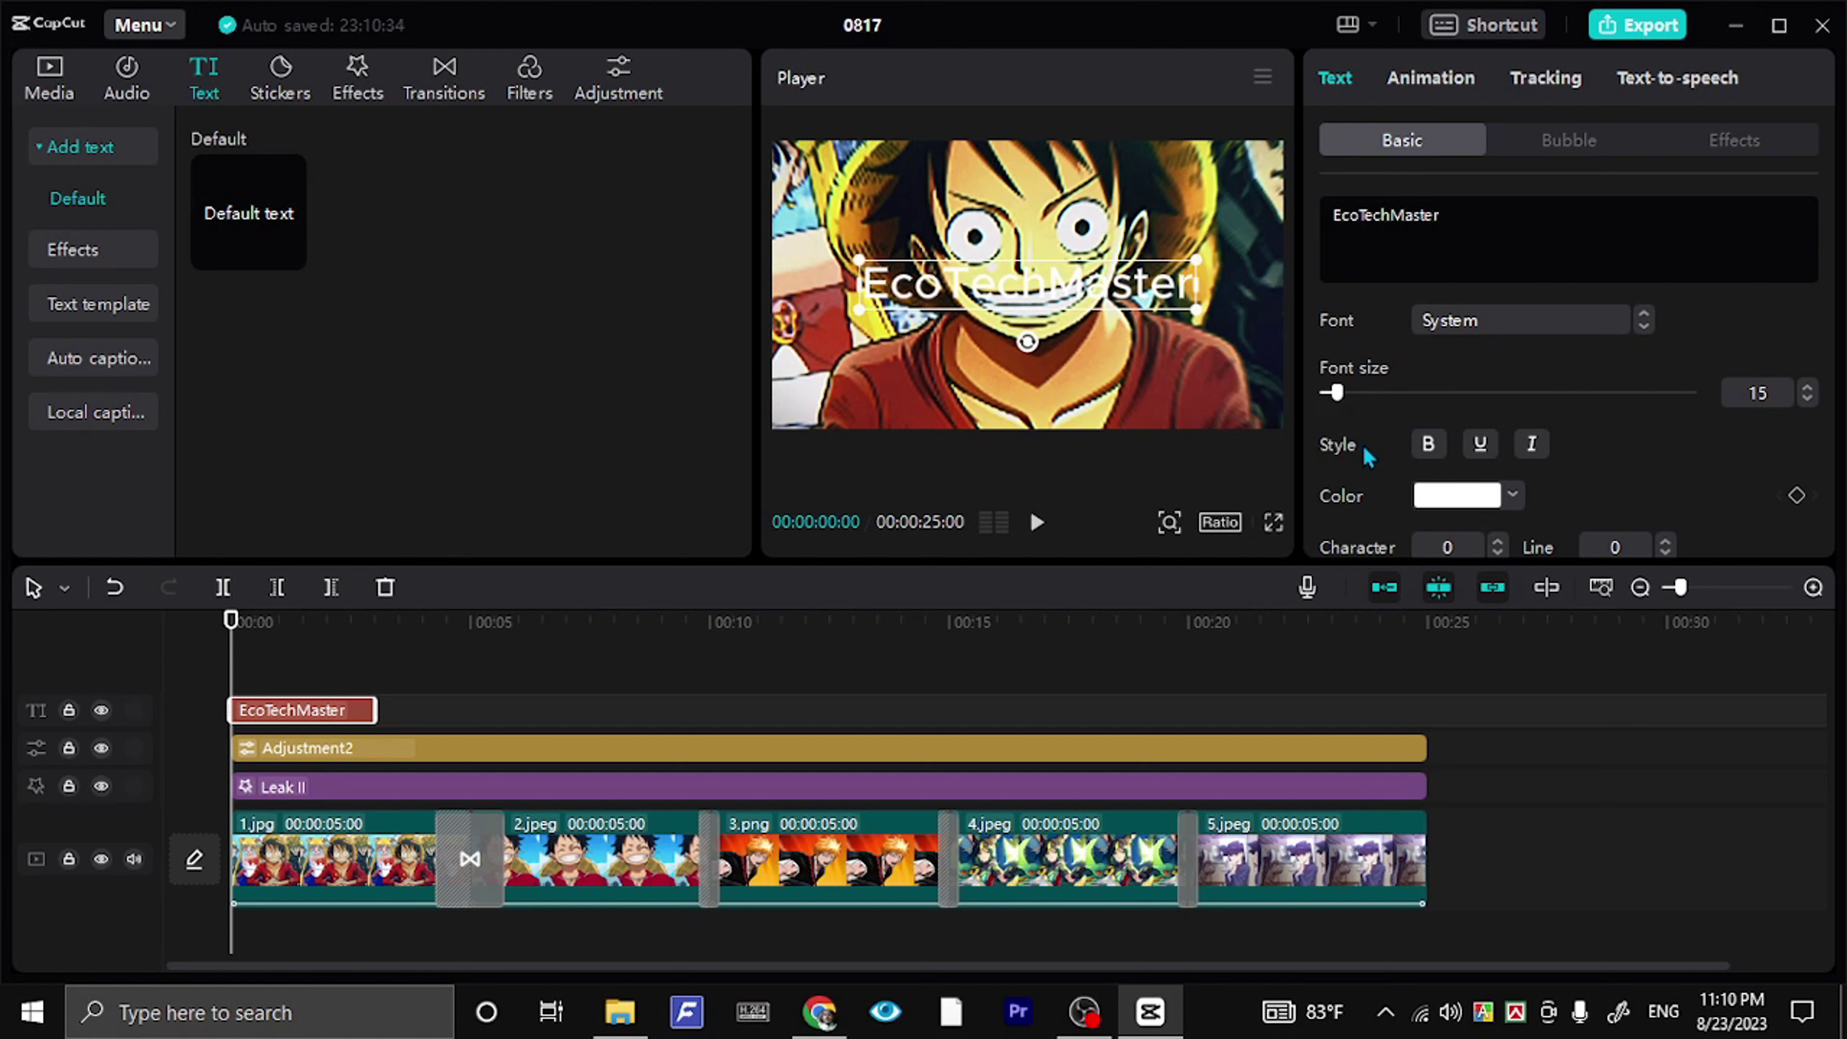
- Style the EcoTechMaster text as bold and italic, without underline
scroll(1382, 440, "down", 3)
scroll(1483, 415, "down", 3)
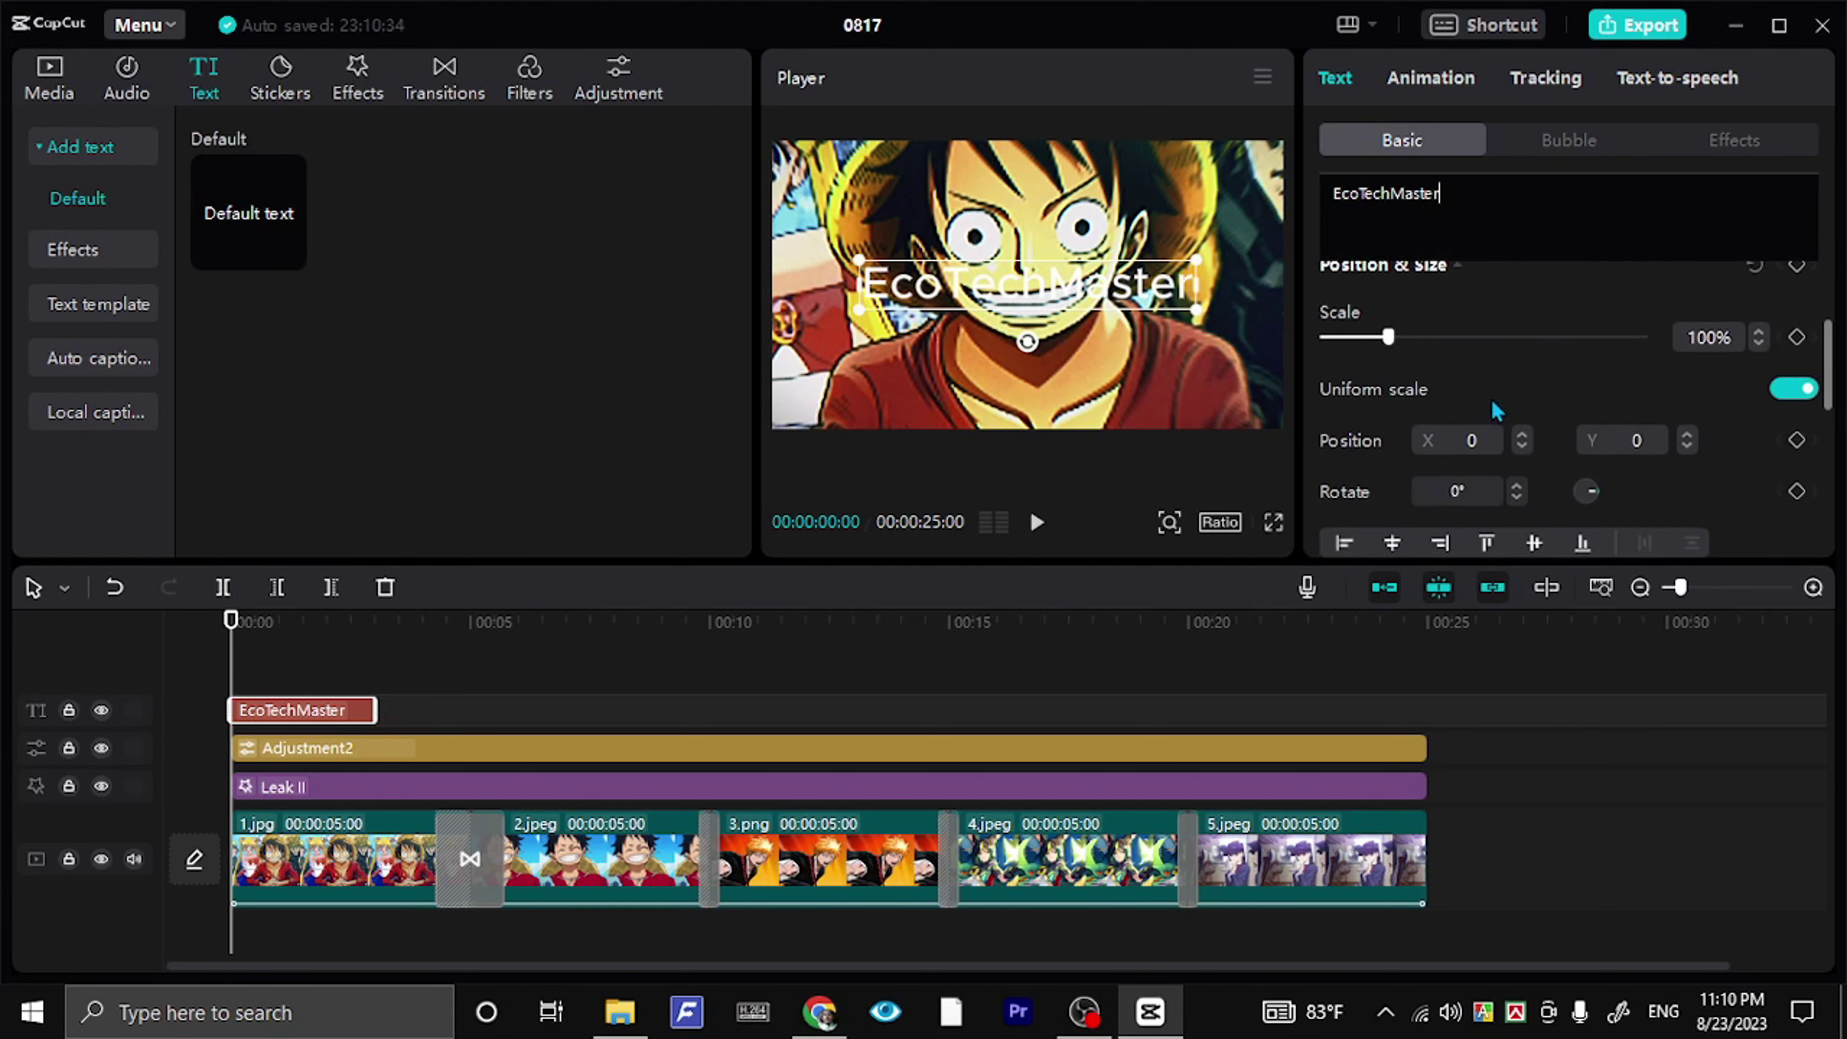
scroll(1558, 400, "up", 5)
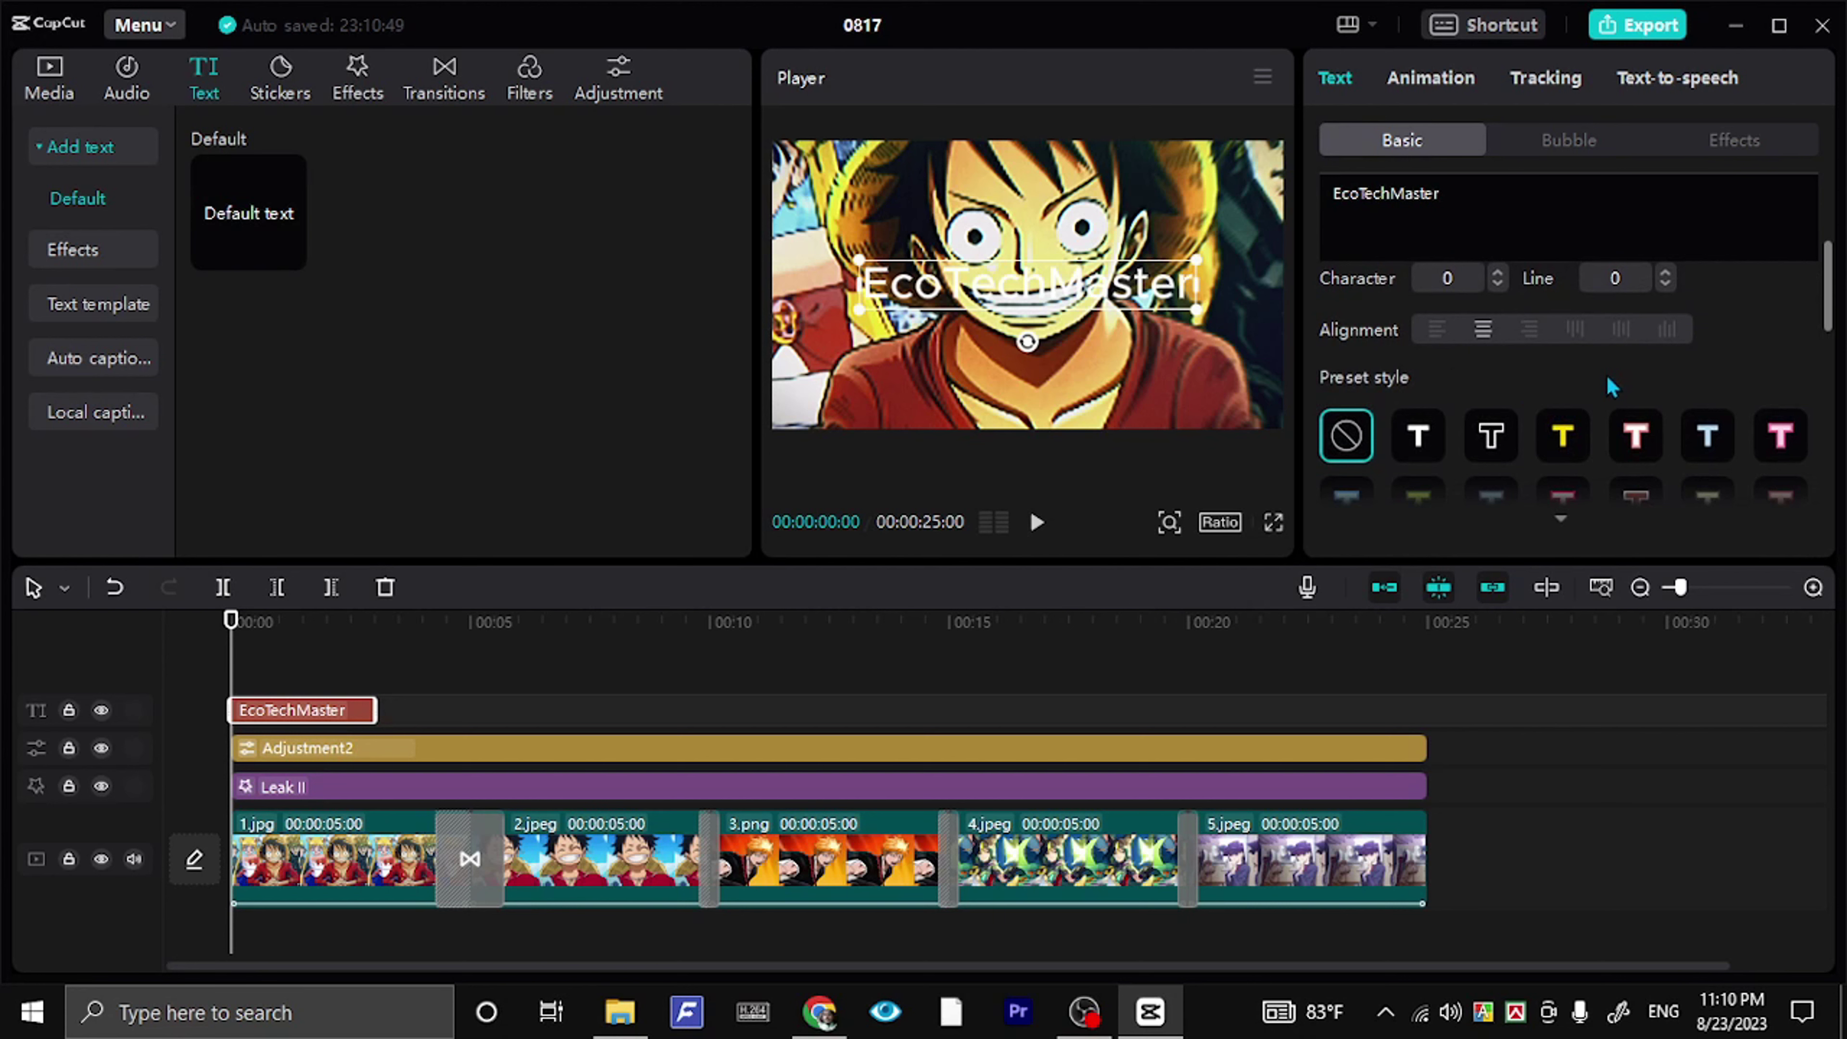
scroll(1608, 390, "up", 3)
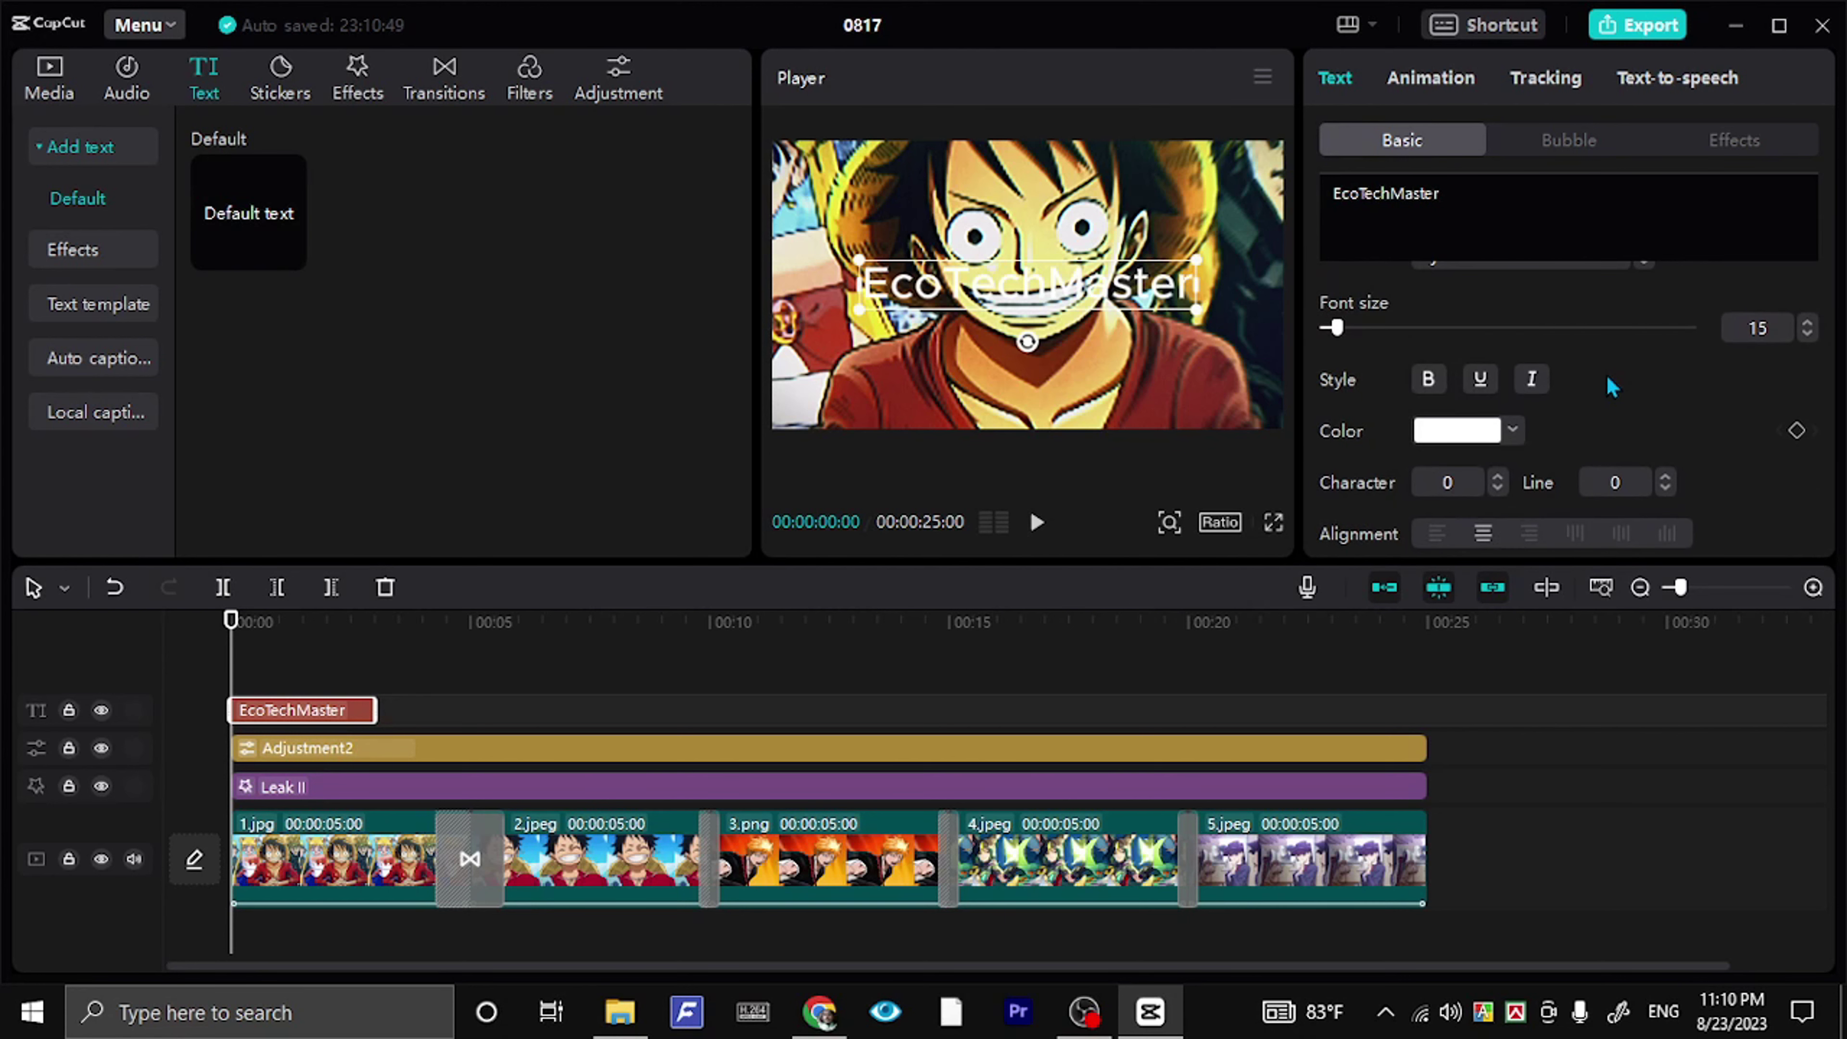
left_click(1431, 378)
left_click(1476, 384)
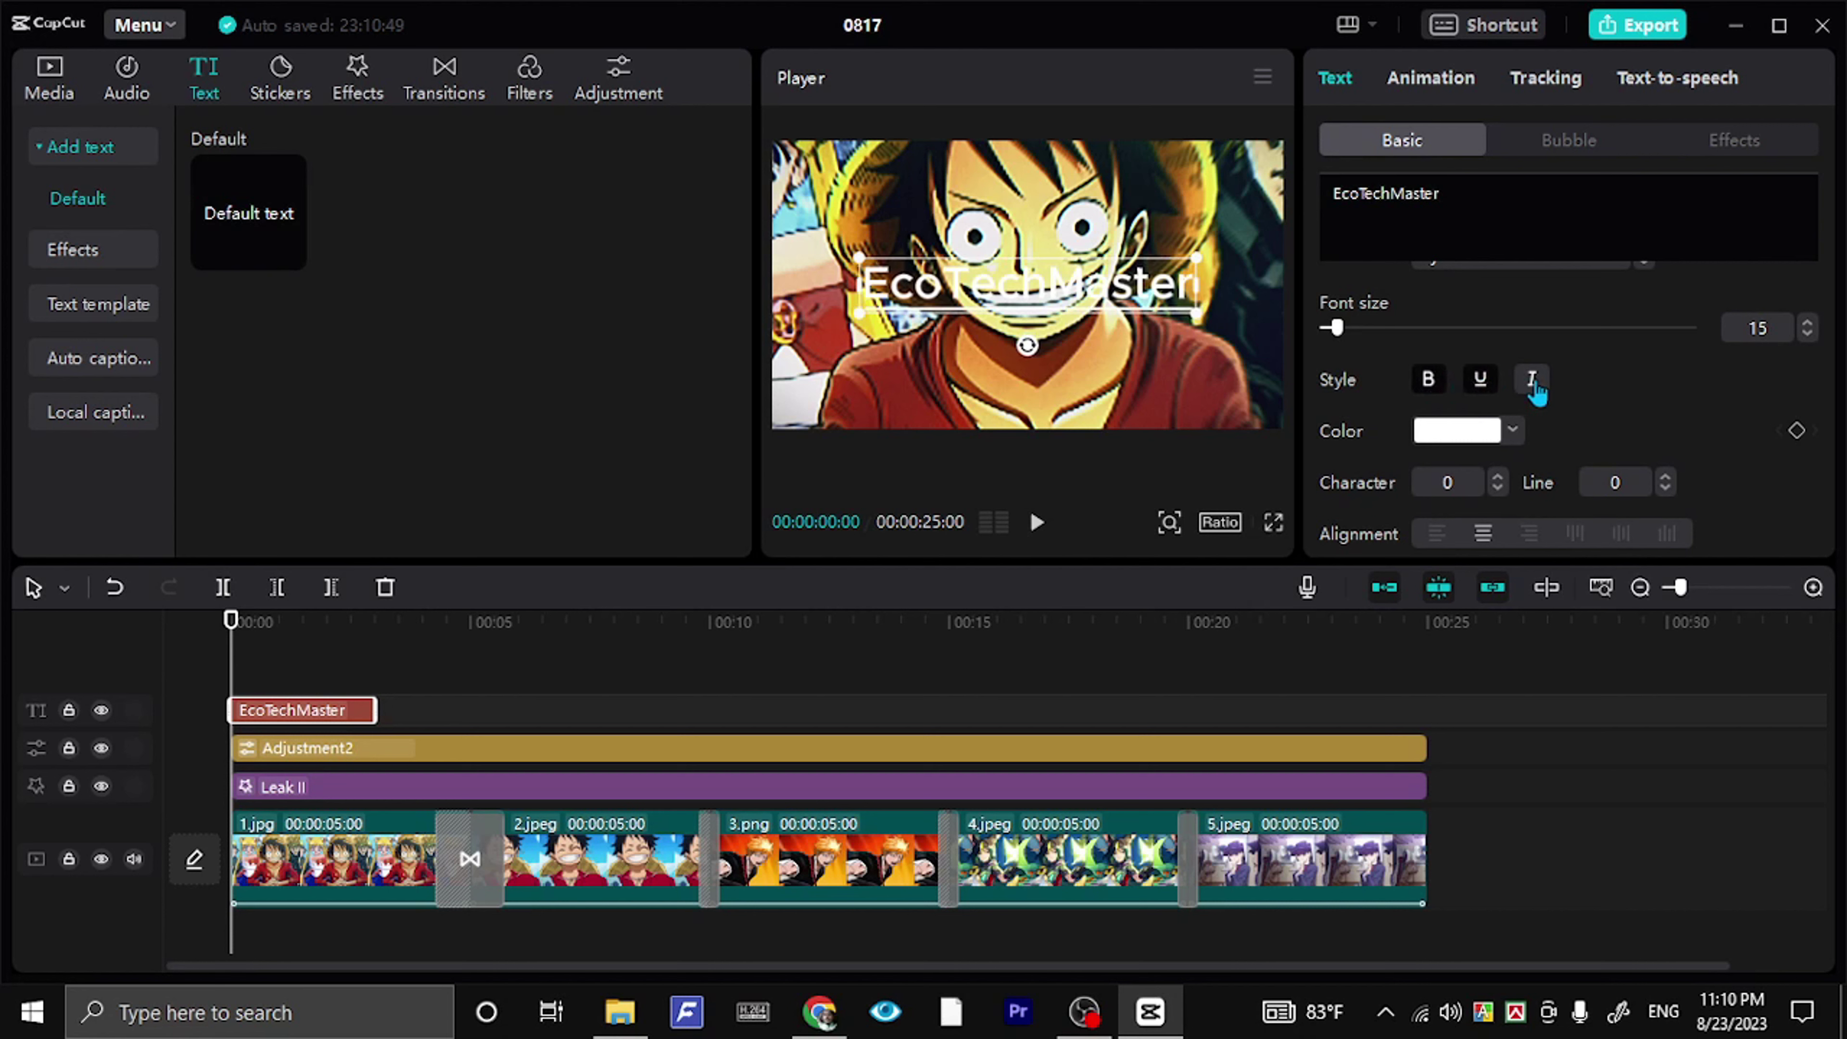
left_click(1532, 379)
left_click(1481, 386)
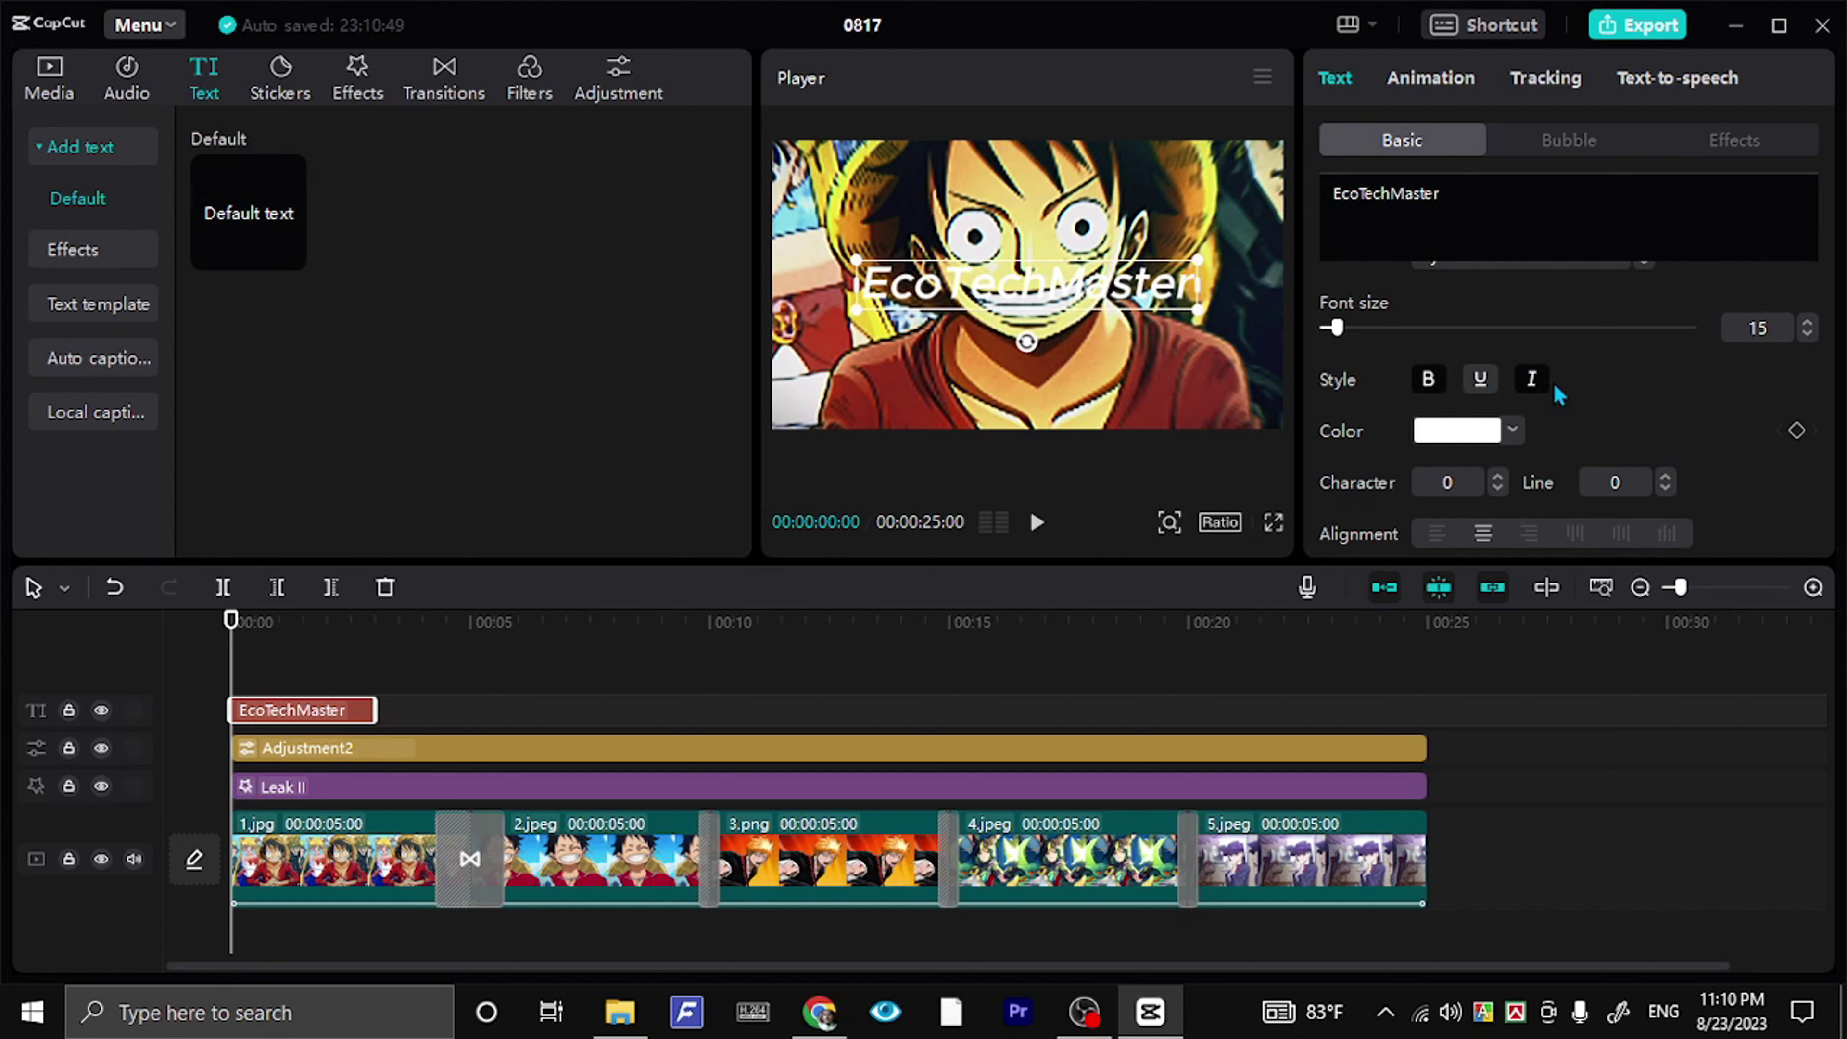
- Try several preset styles on the EcoTechMaster text, ending on the green one with a dark green outline
scroll(1554, 383, "down", 3)
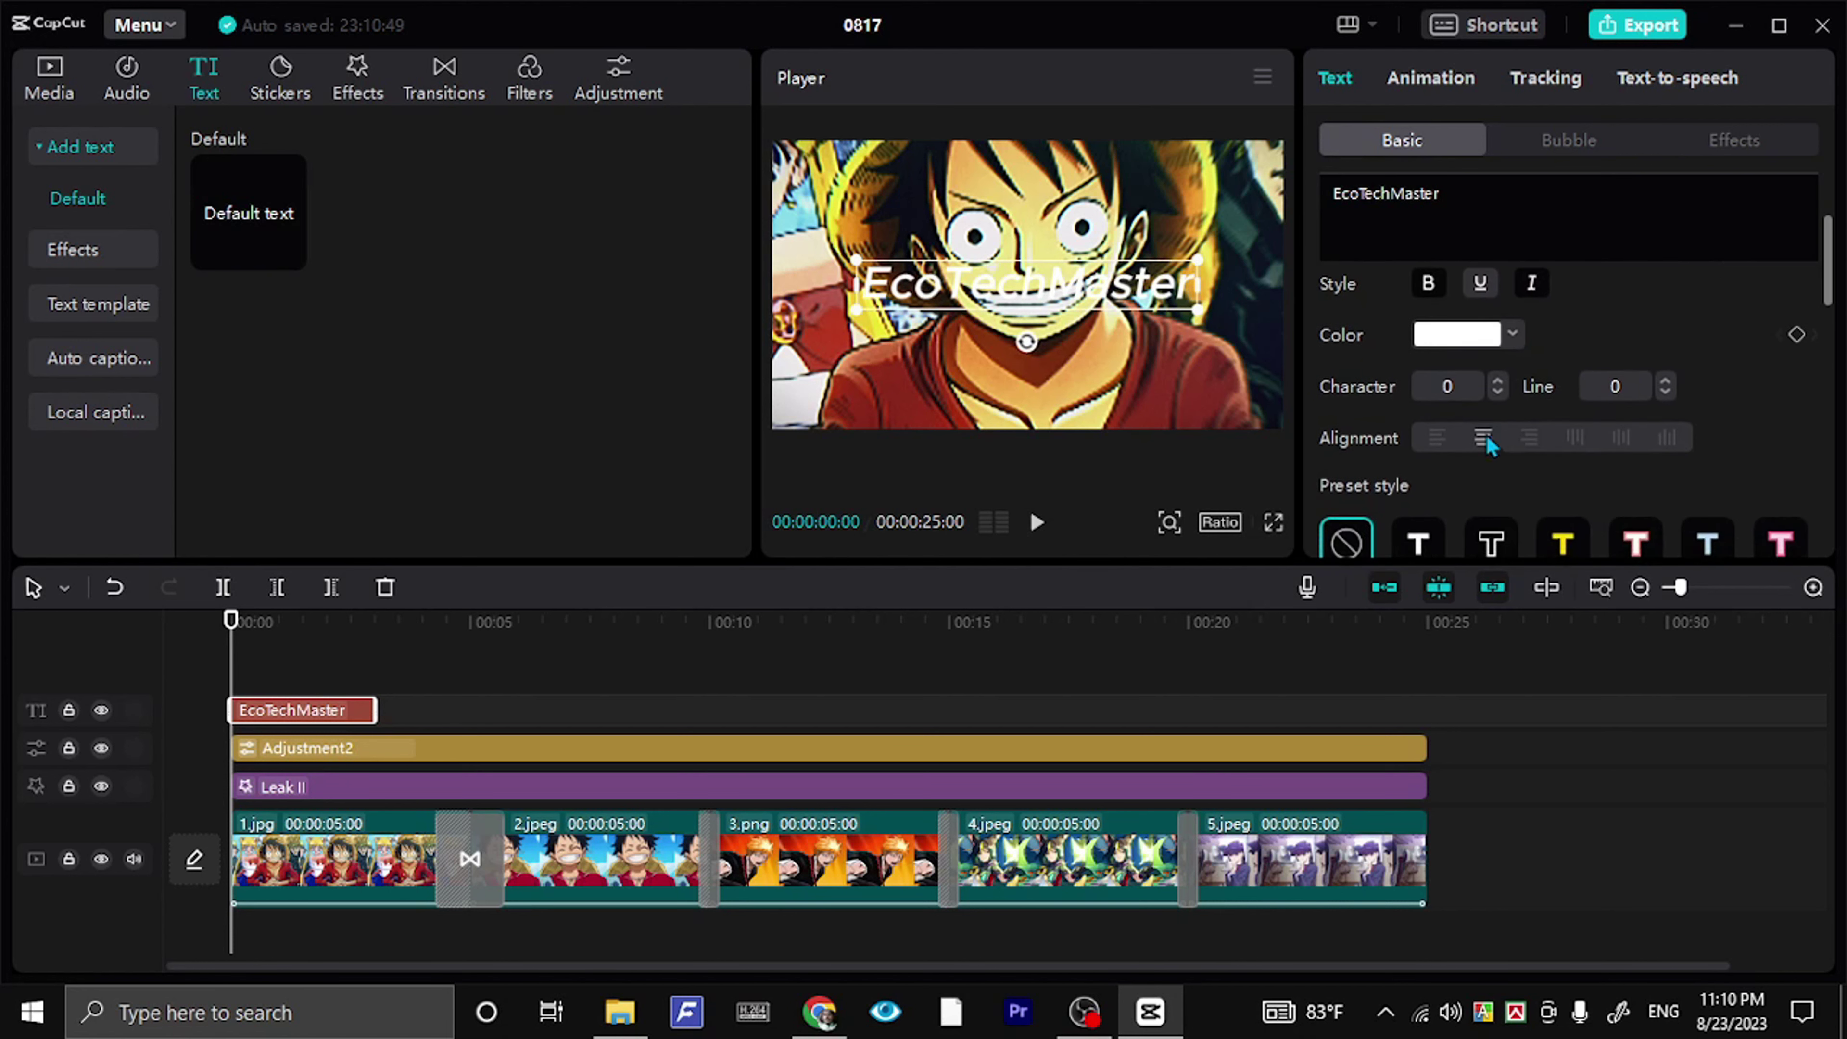
scroll(1361, 480, "down", 1)
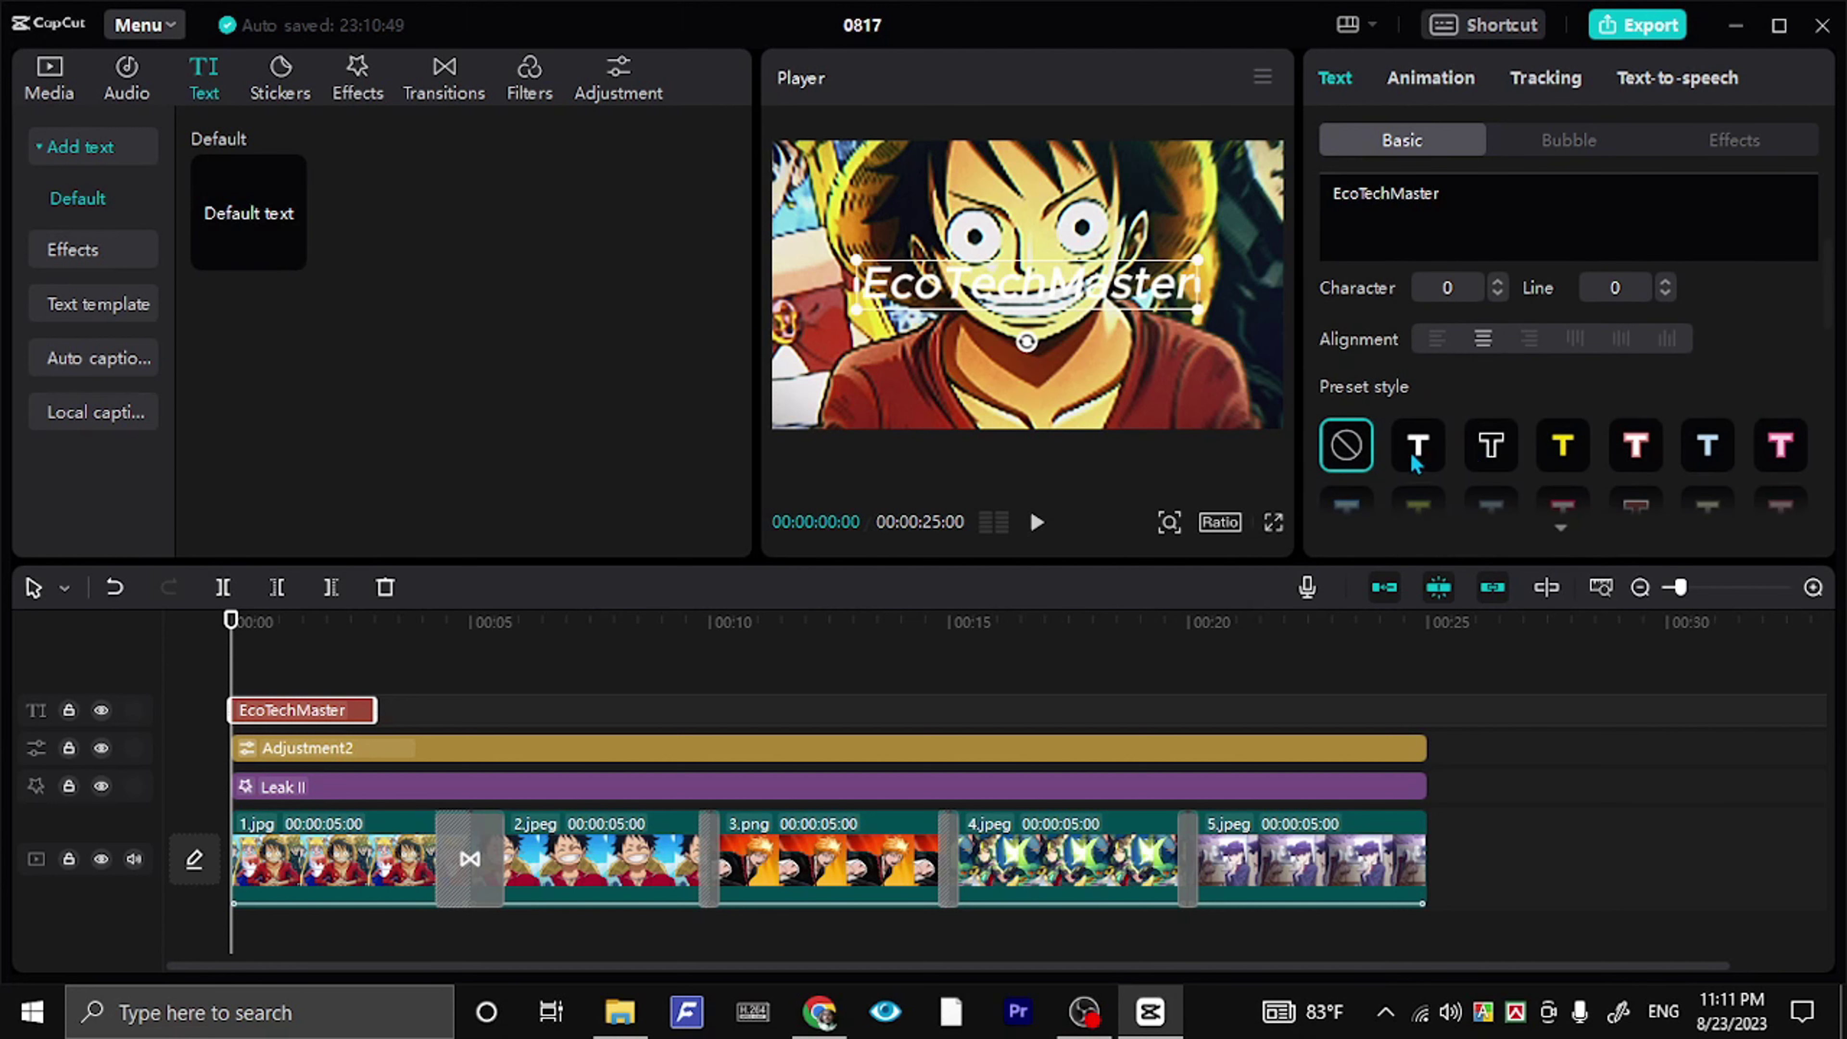
left_click(1413, 457)
left_click(1488, 449)
left_click(1554, 448)
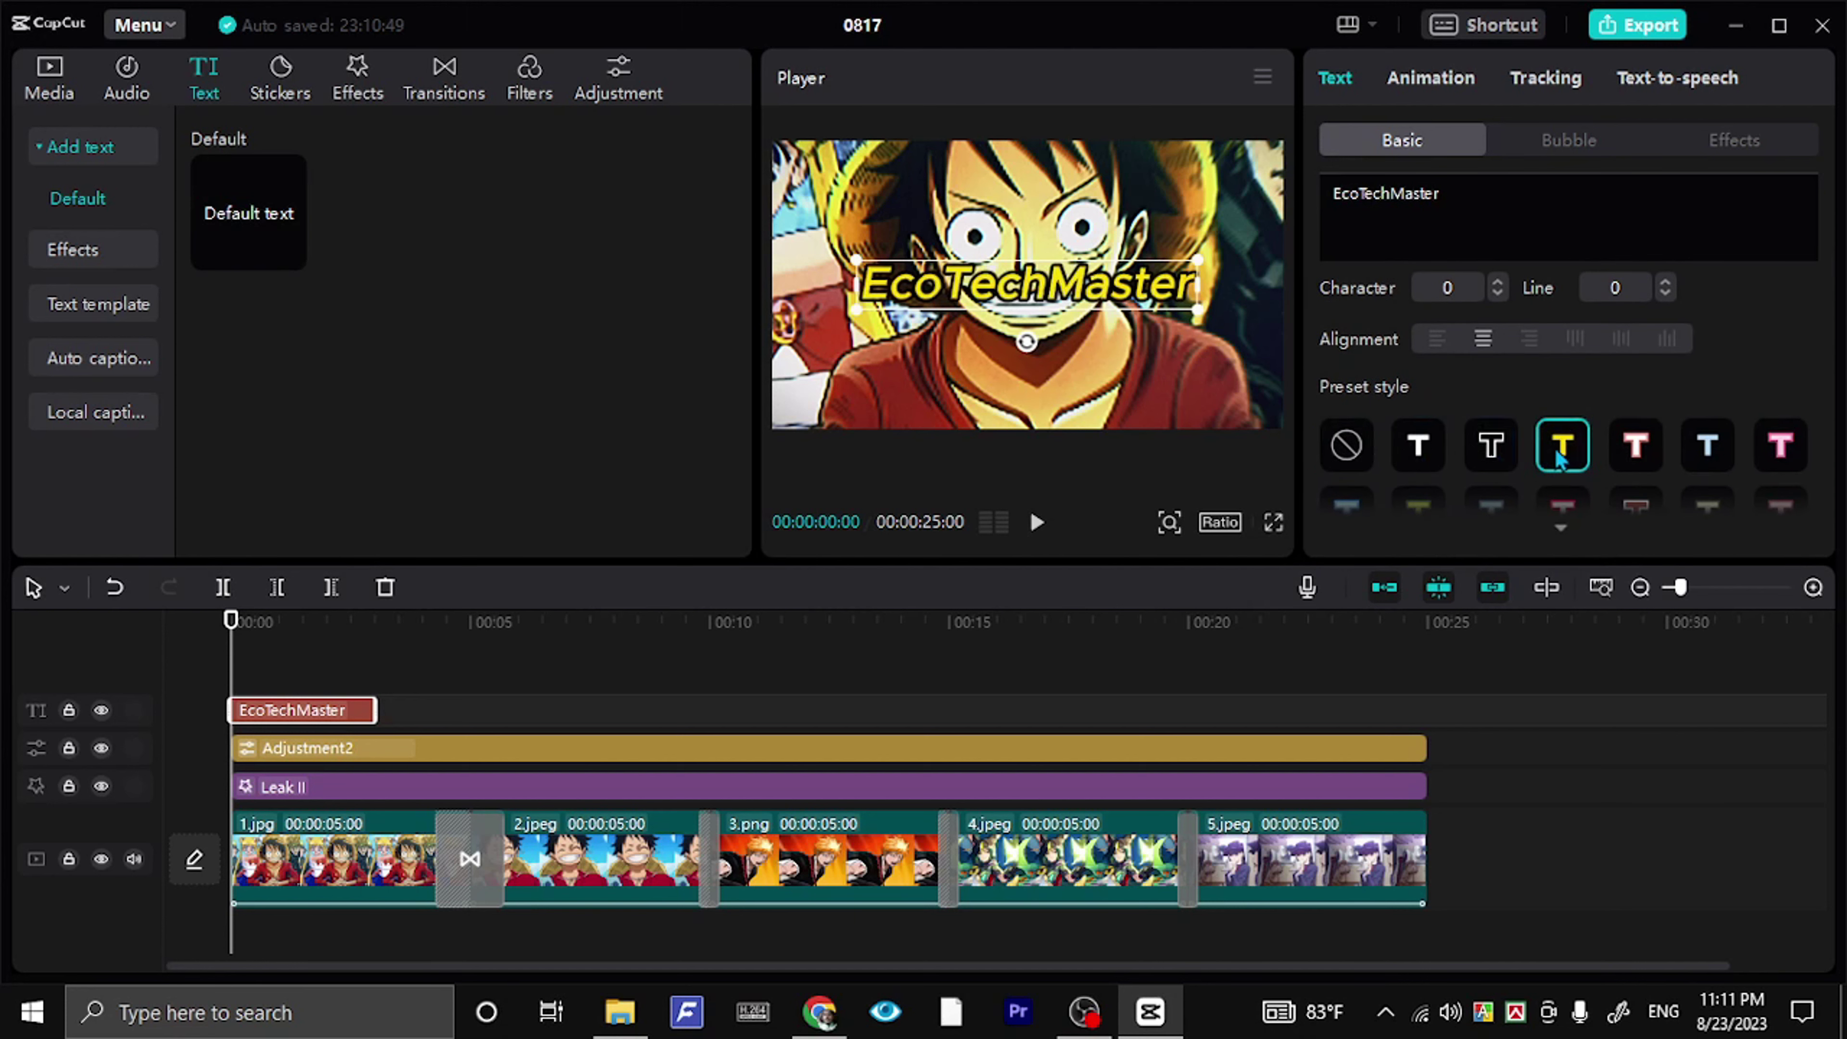
left_click(1626, 451)
left_click(1560, 528)
scroll(1473, 421, "down", 2)
left_click(1414, 379)
scroll(1459, 432, "down", 1)
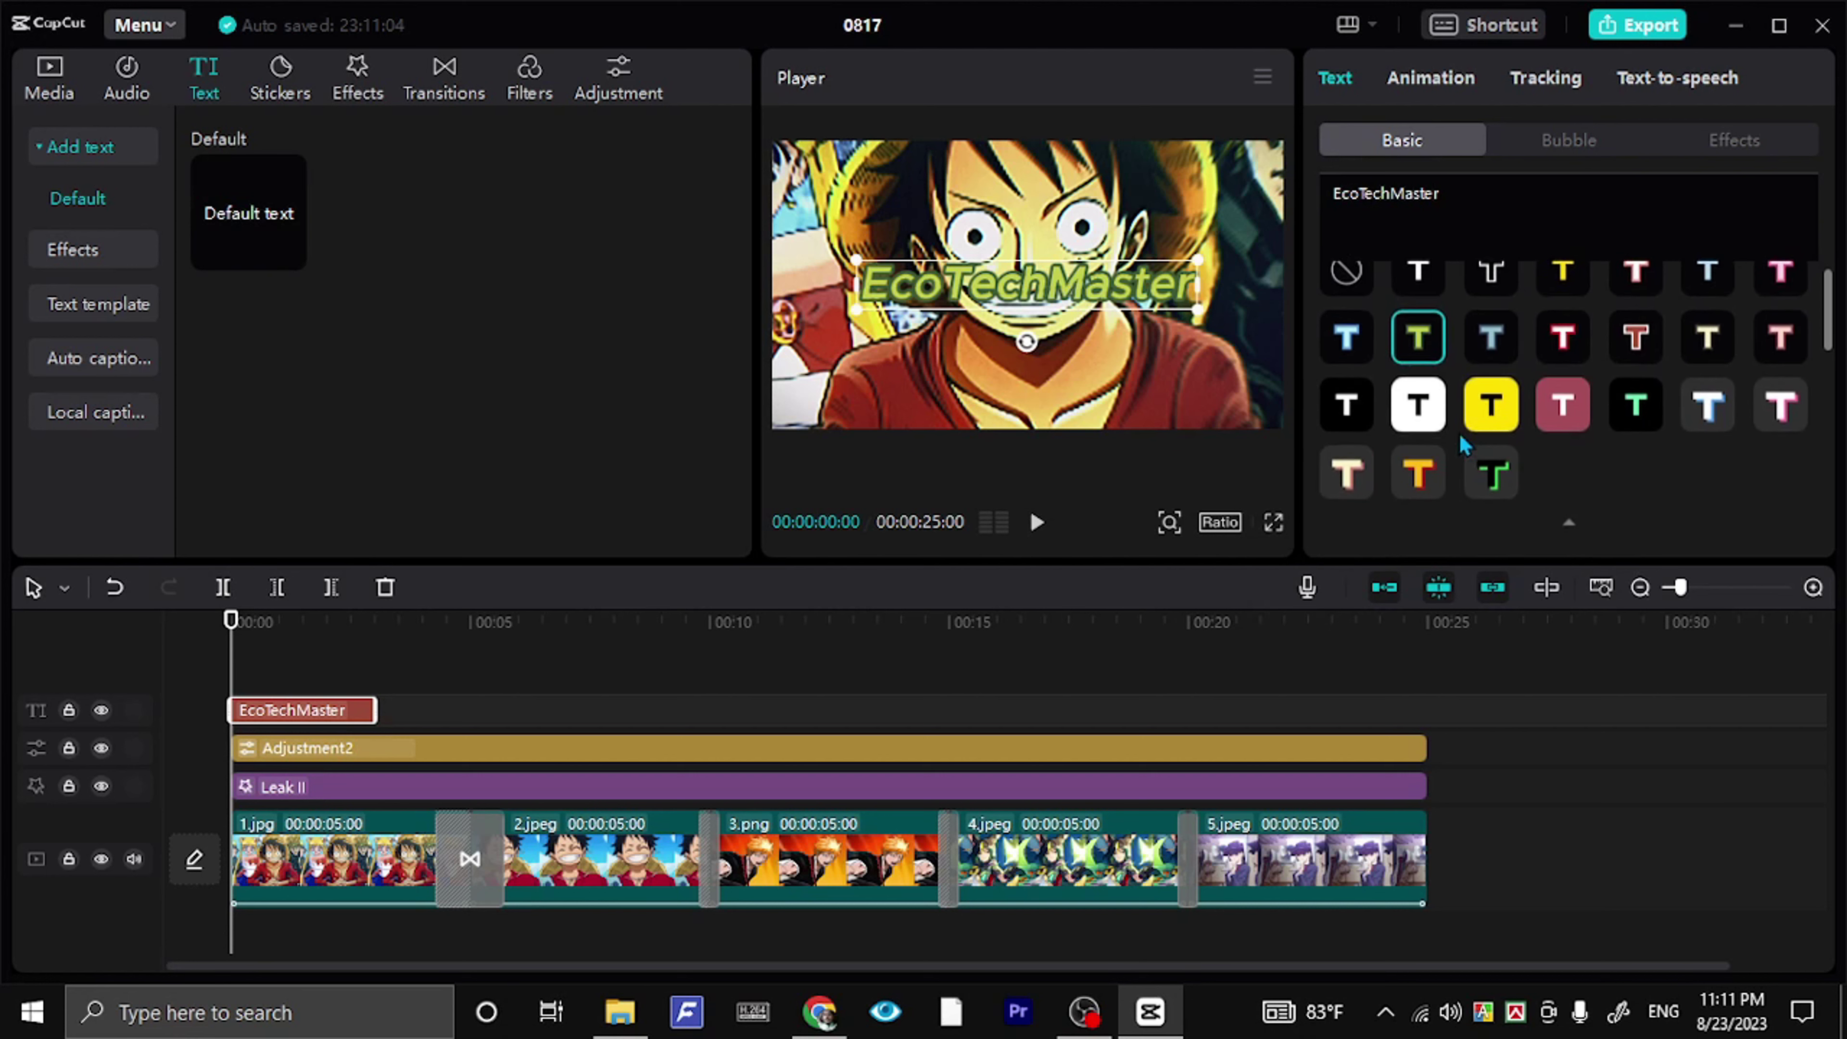
left_click(1418, 455)
left_click(1418, 318)
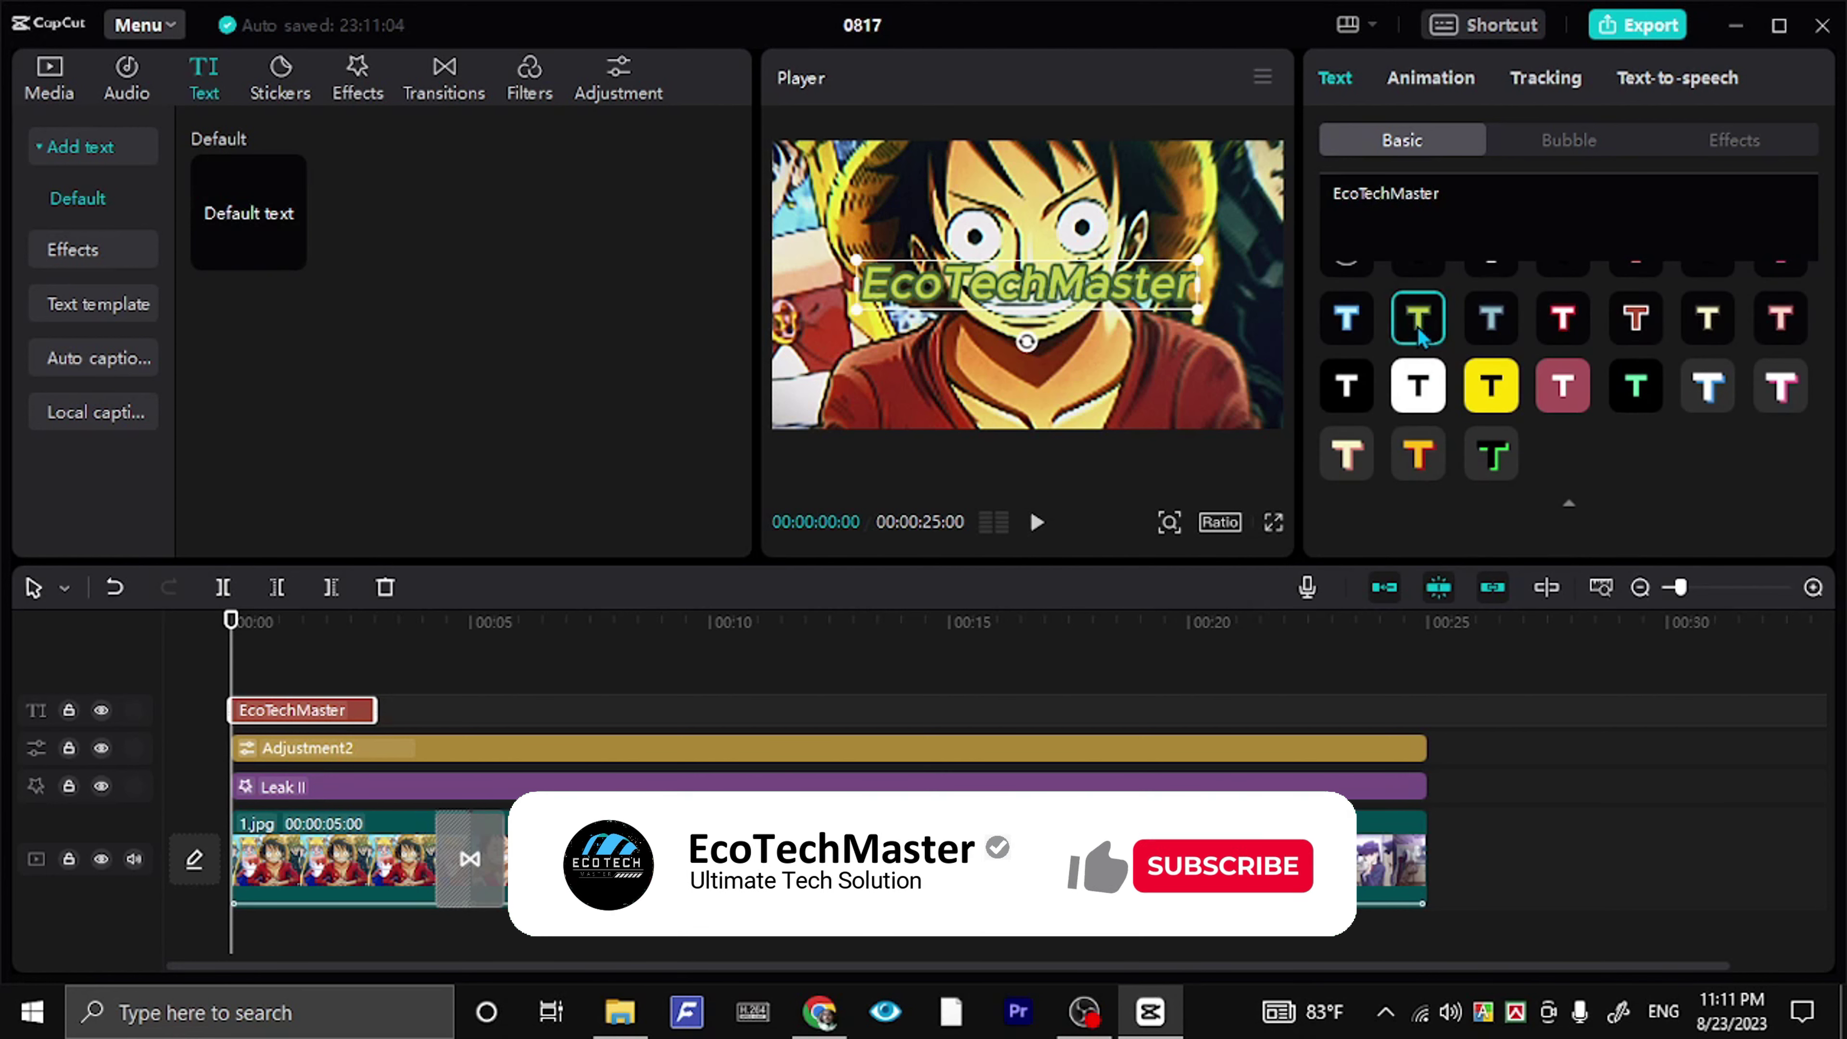
- Shrink the EcoTechMaster text to about 39% and move it toward the picture's right edge, at about X 1199, Y 0
mouse_move(1198, 309)
left_mouse_down()
mouse_move(1027, 266)
mouse_move(905, 321)
mouse_move(878, 389)
mouse_move(865, 237)
mouse_move(1167, 312)
mouse_move(1200, 295)
mouse_move(1182, 289)
left_mouse_up()
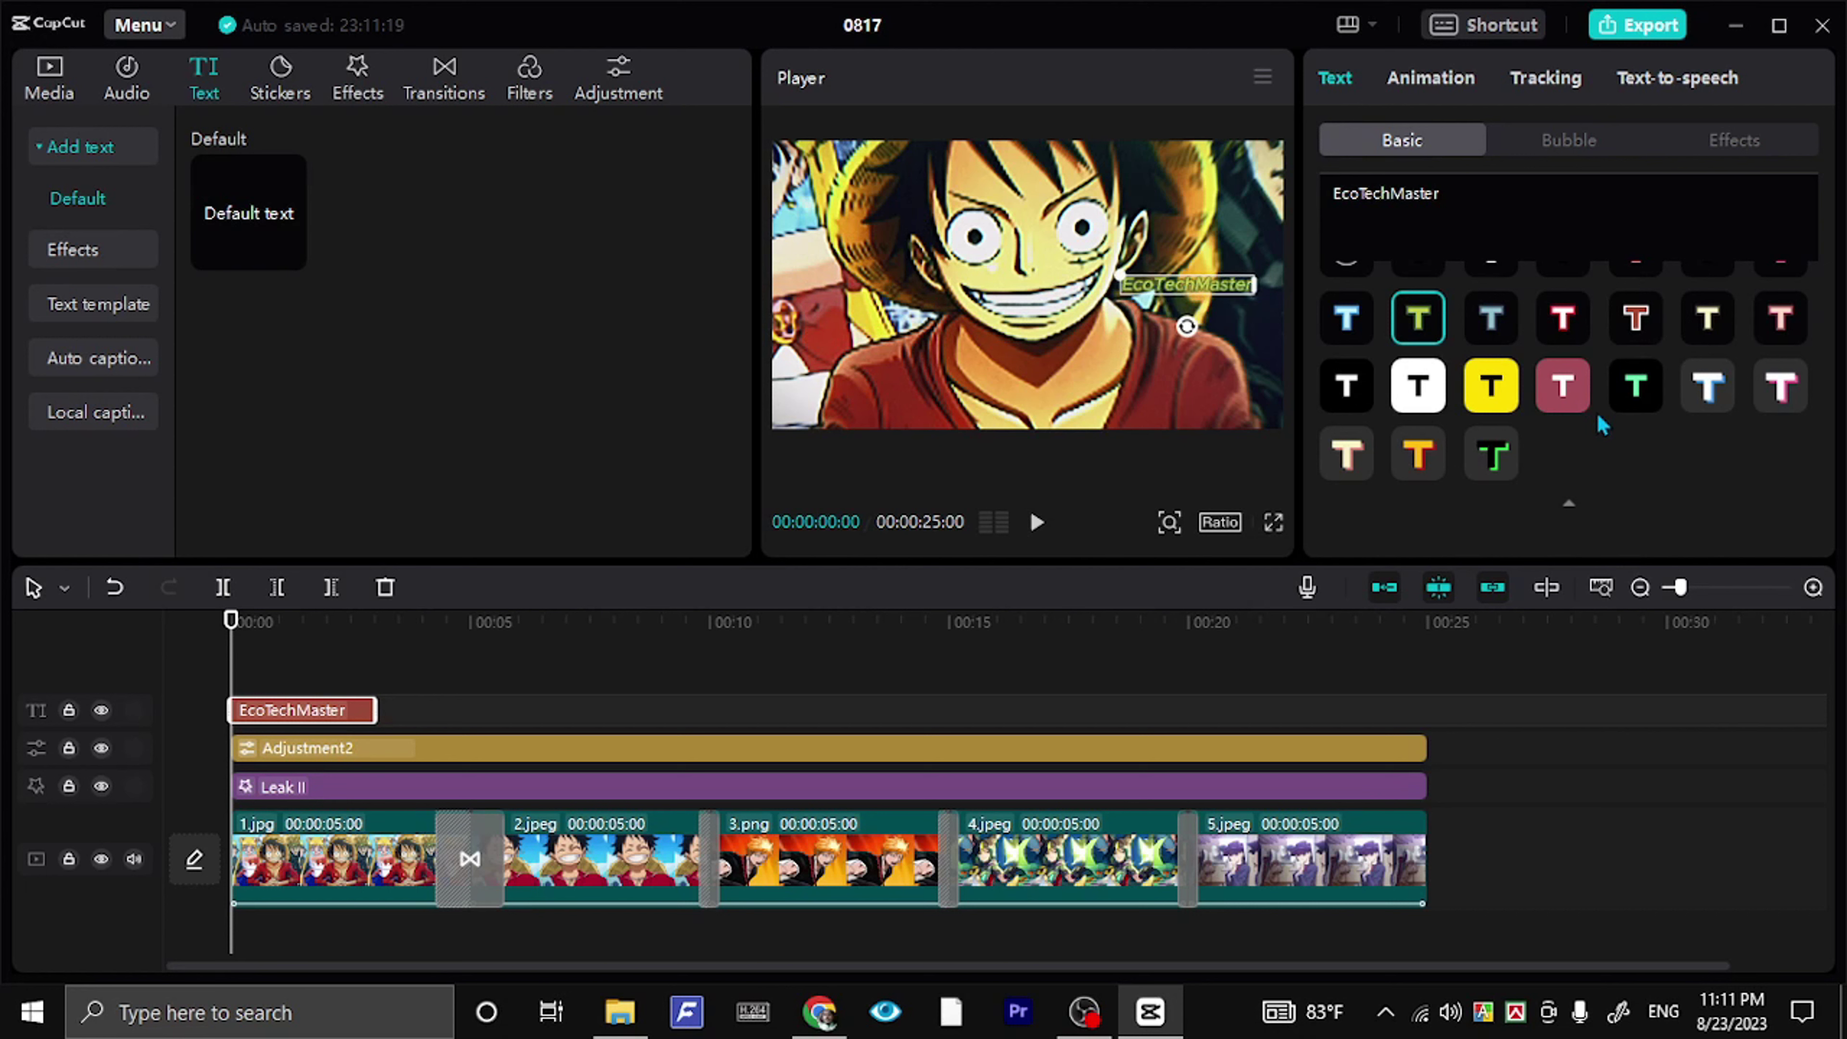
- Lower the EcoTechMaster text's opacity to 25%
scroll(1598, 418, "down", 10)
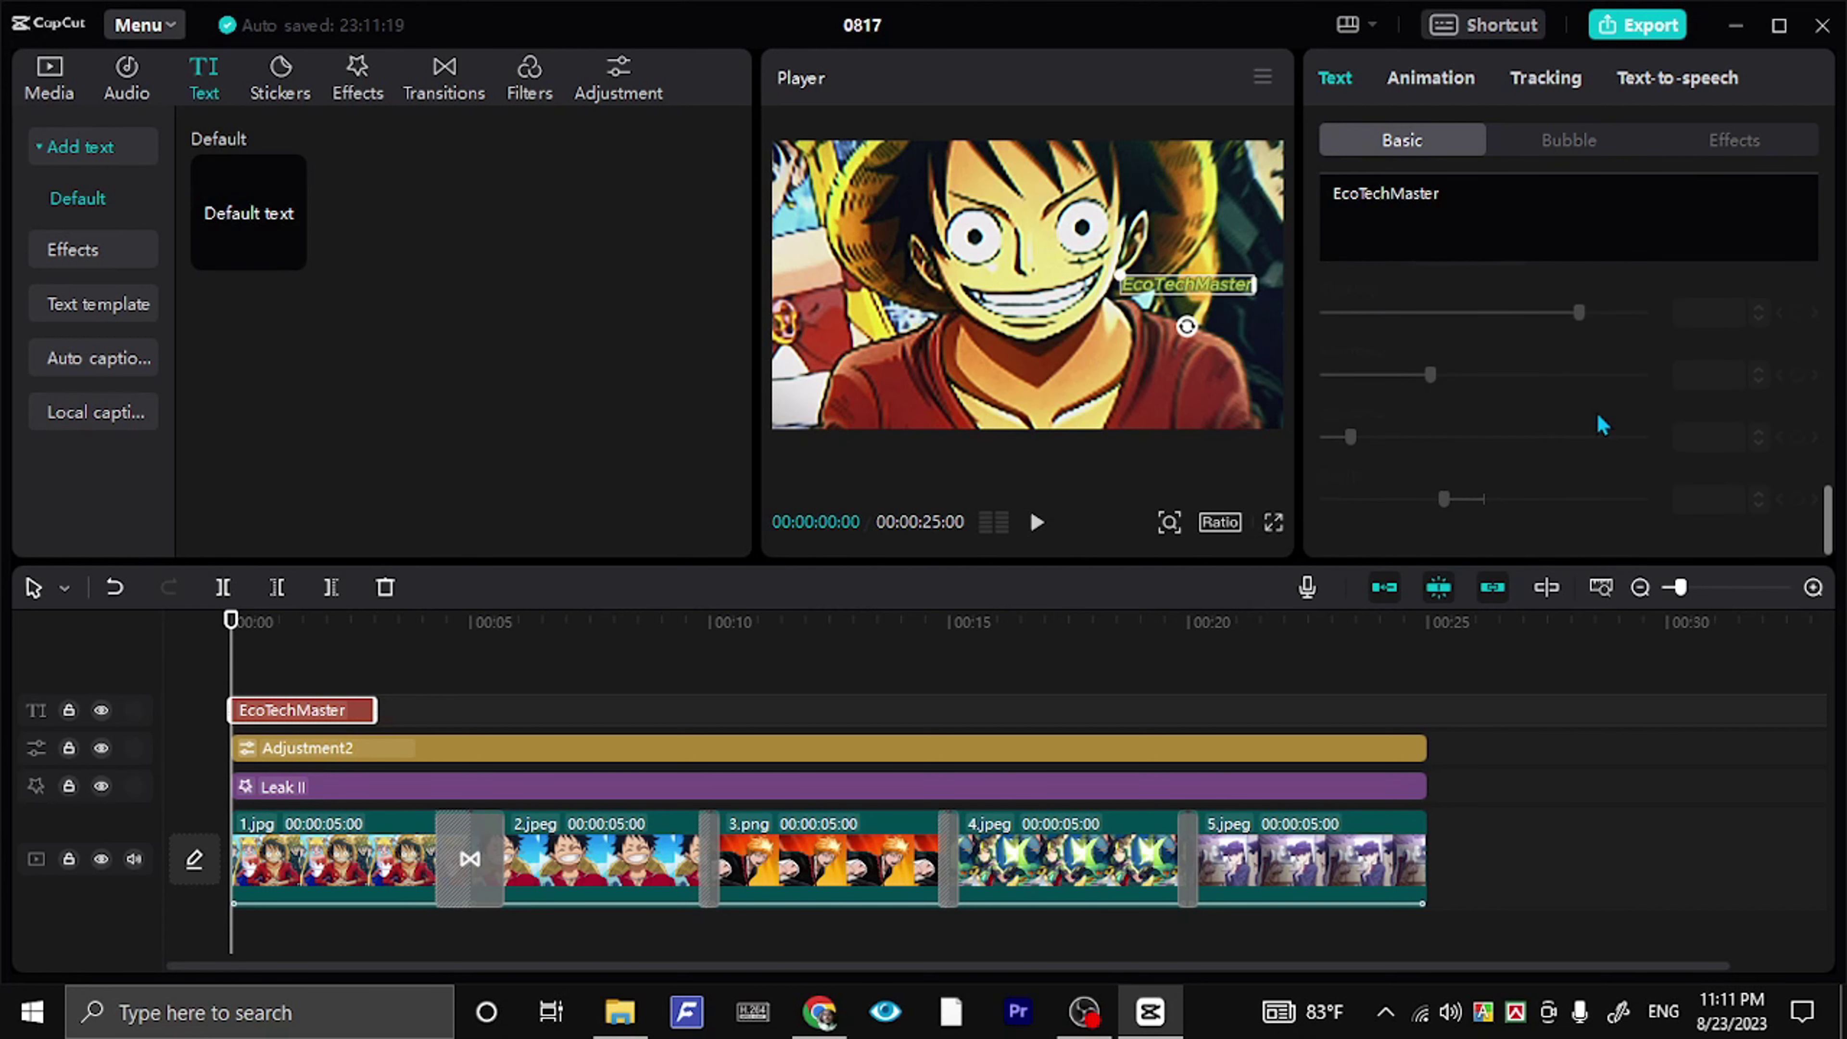
left_click_drag(1829, 516, 1829, 437)
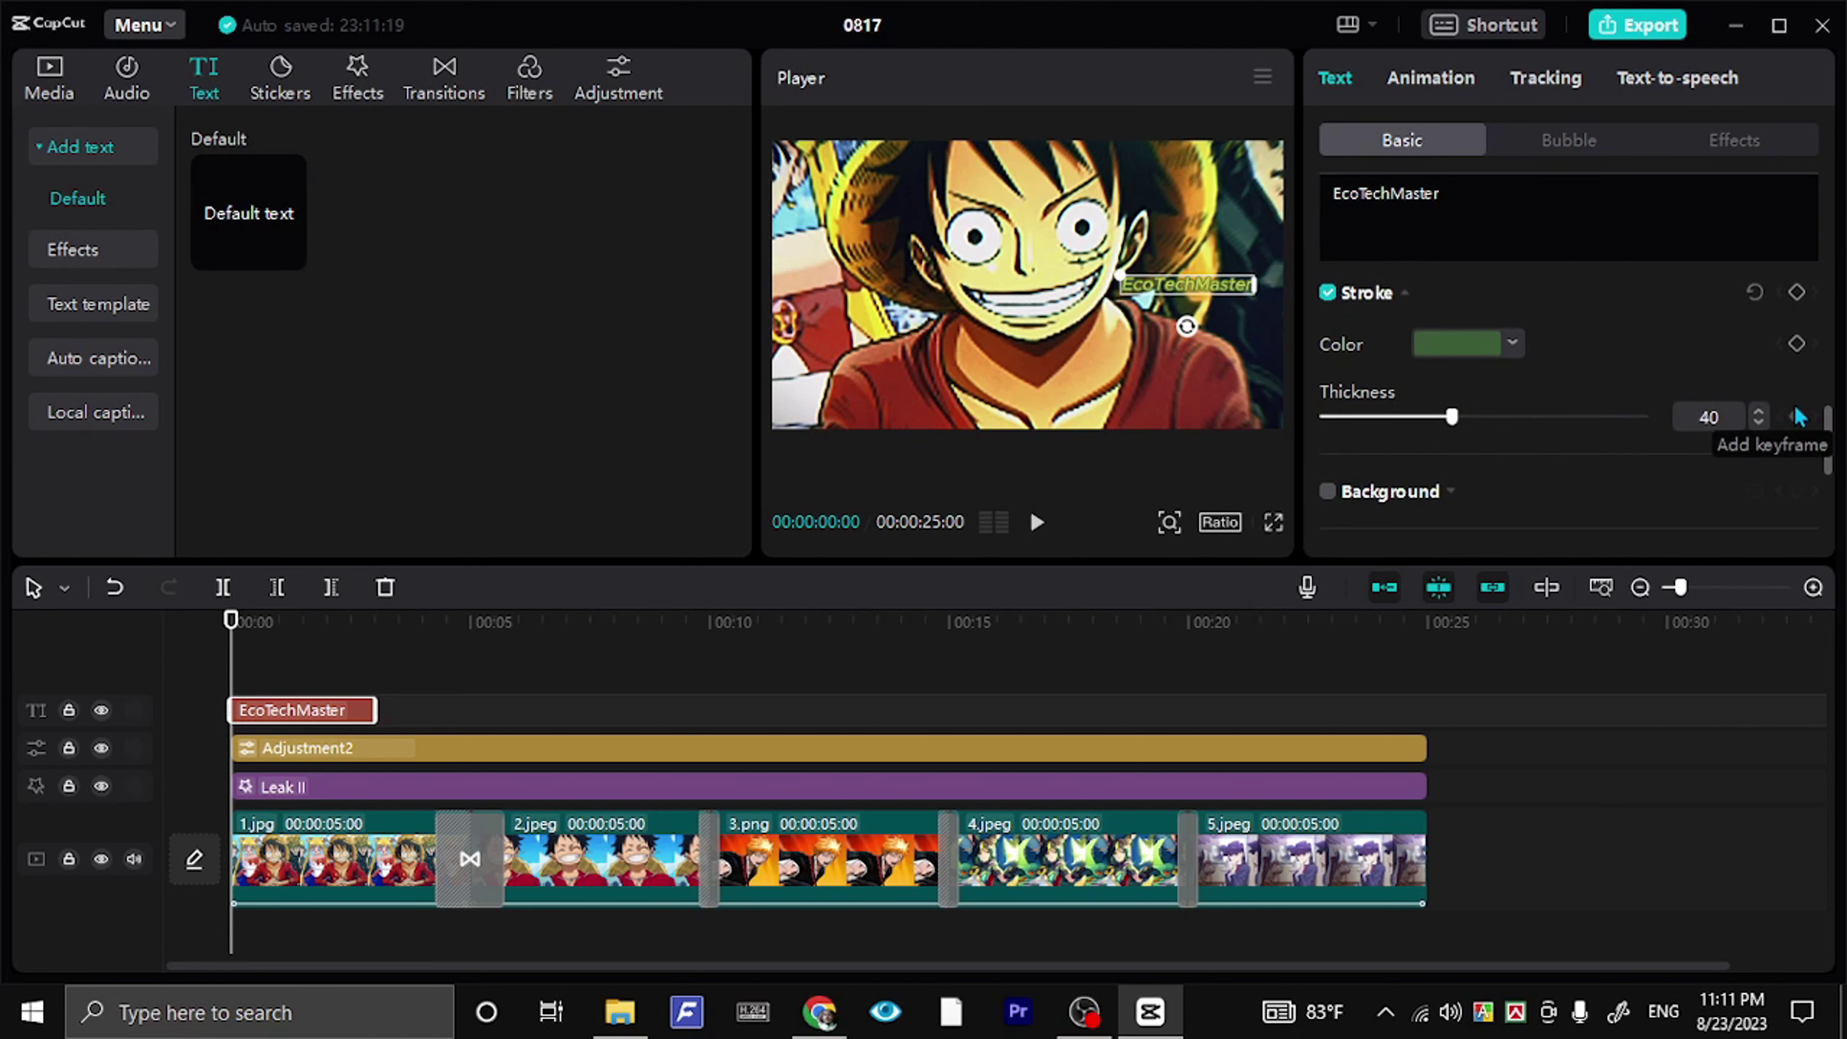
scroll(1612, 368, "up", 5)
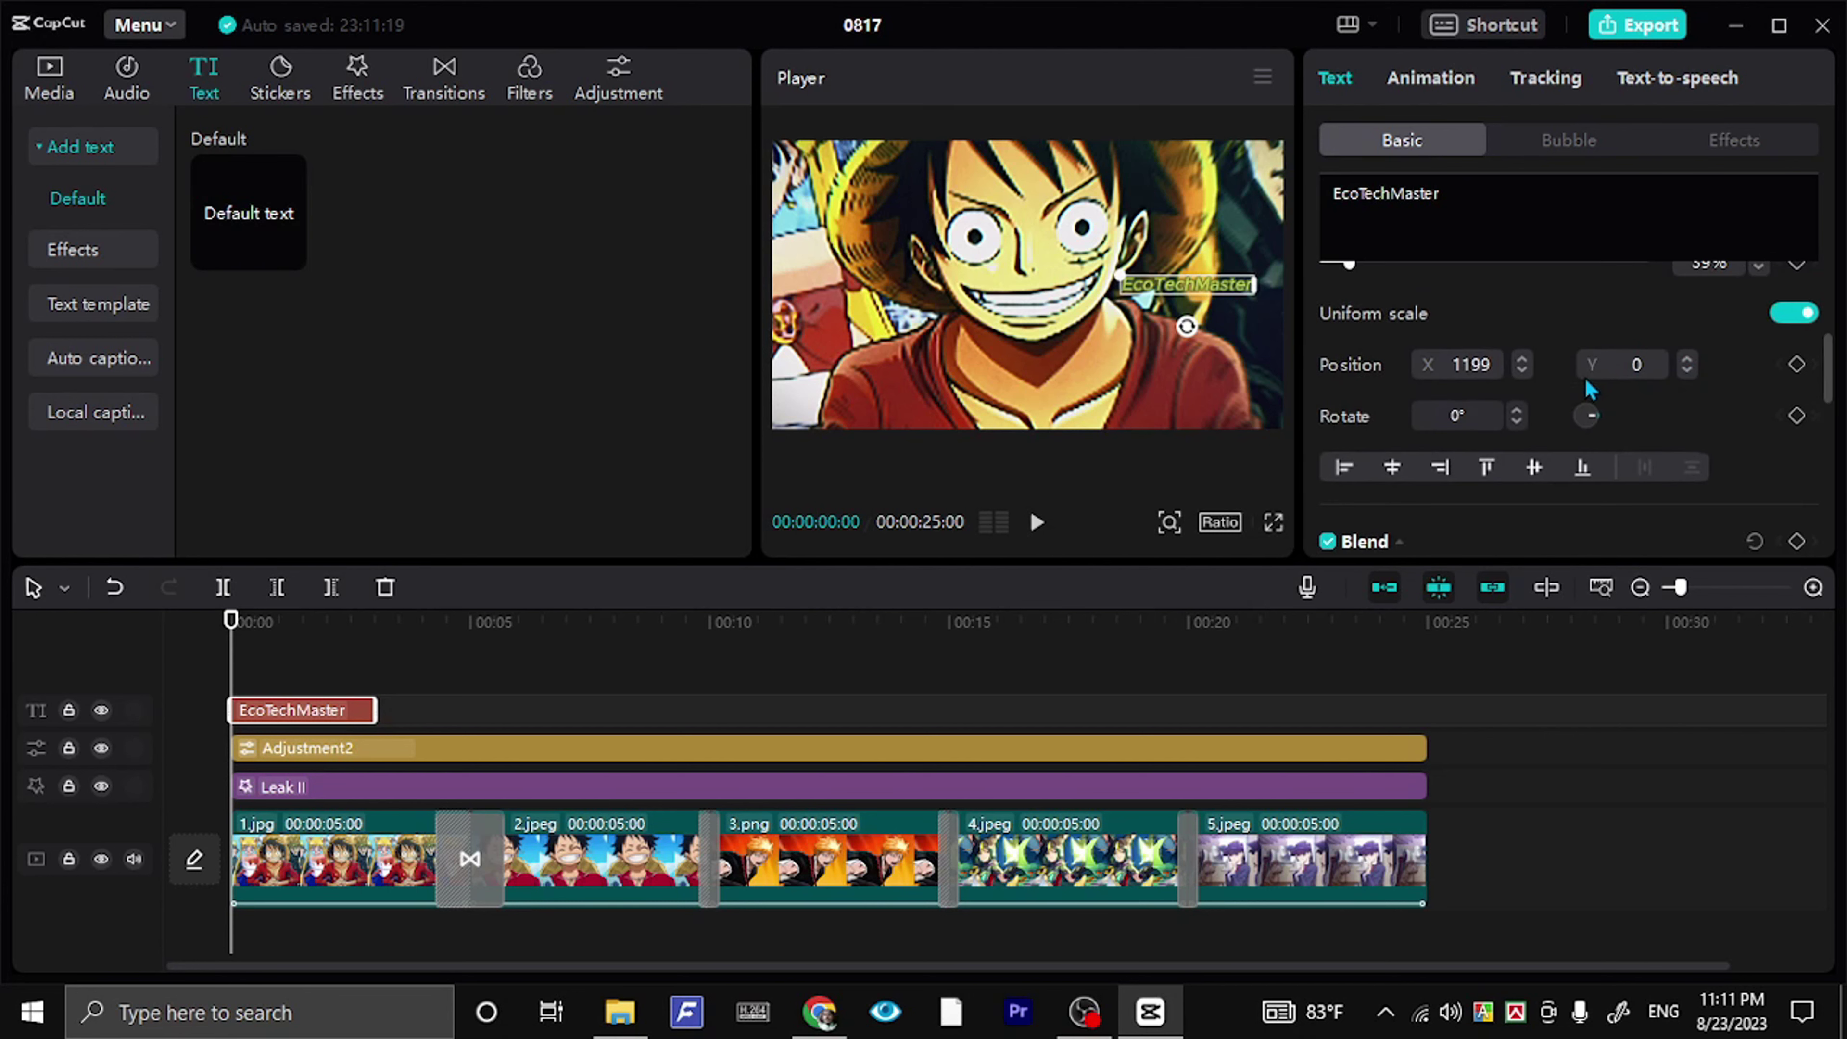
scroll(1808, 306, "up", 5)
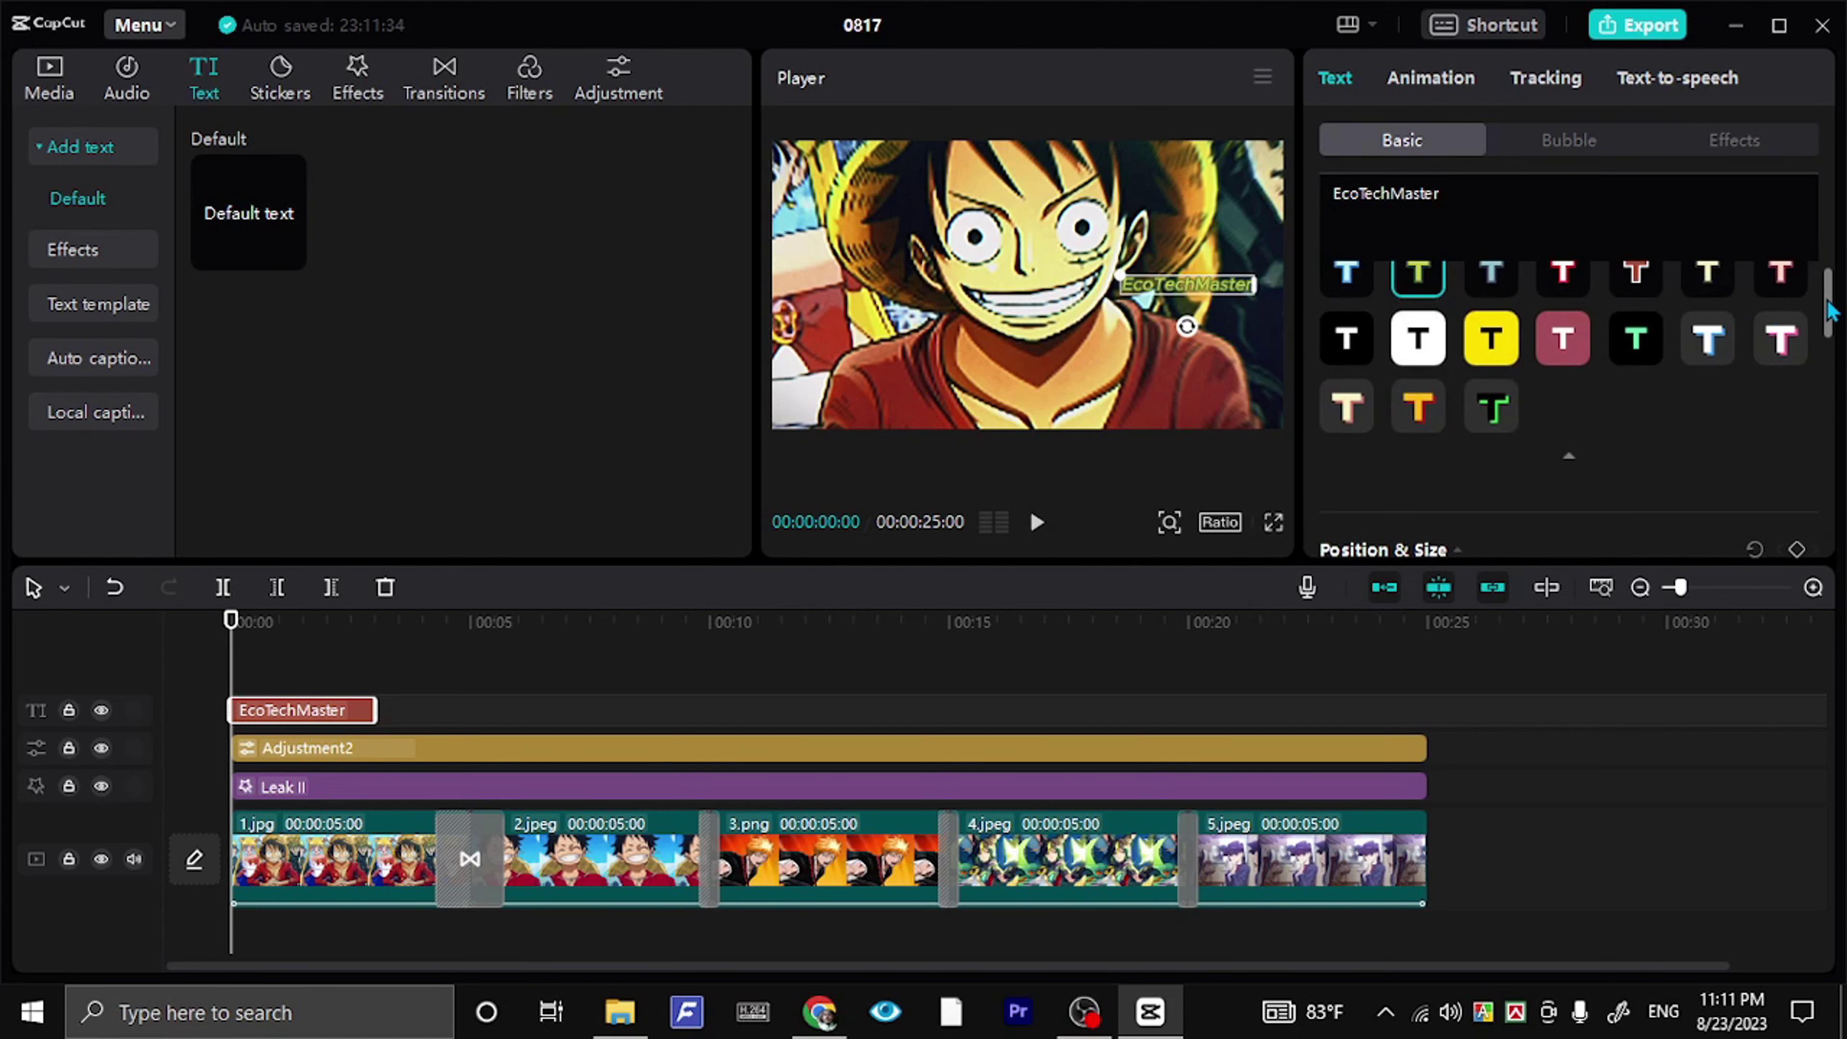
mouse_move(1830, 306)
left_mouse_down()
mouse_move(1834, 215)
mouse_move(1797, 423)
left_mouse_up()
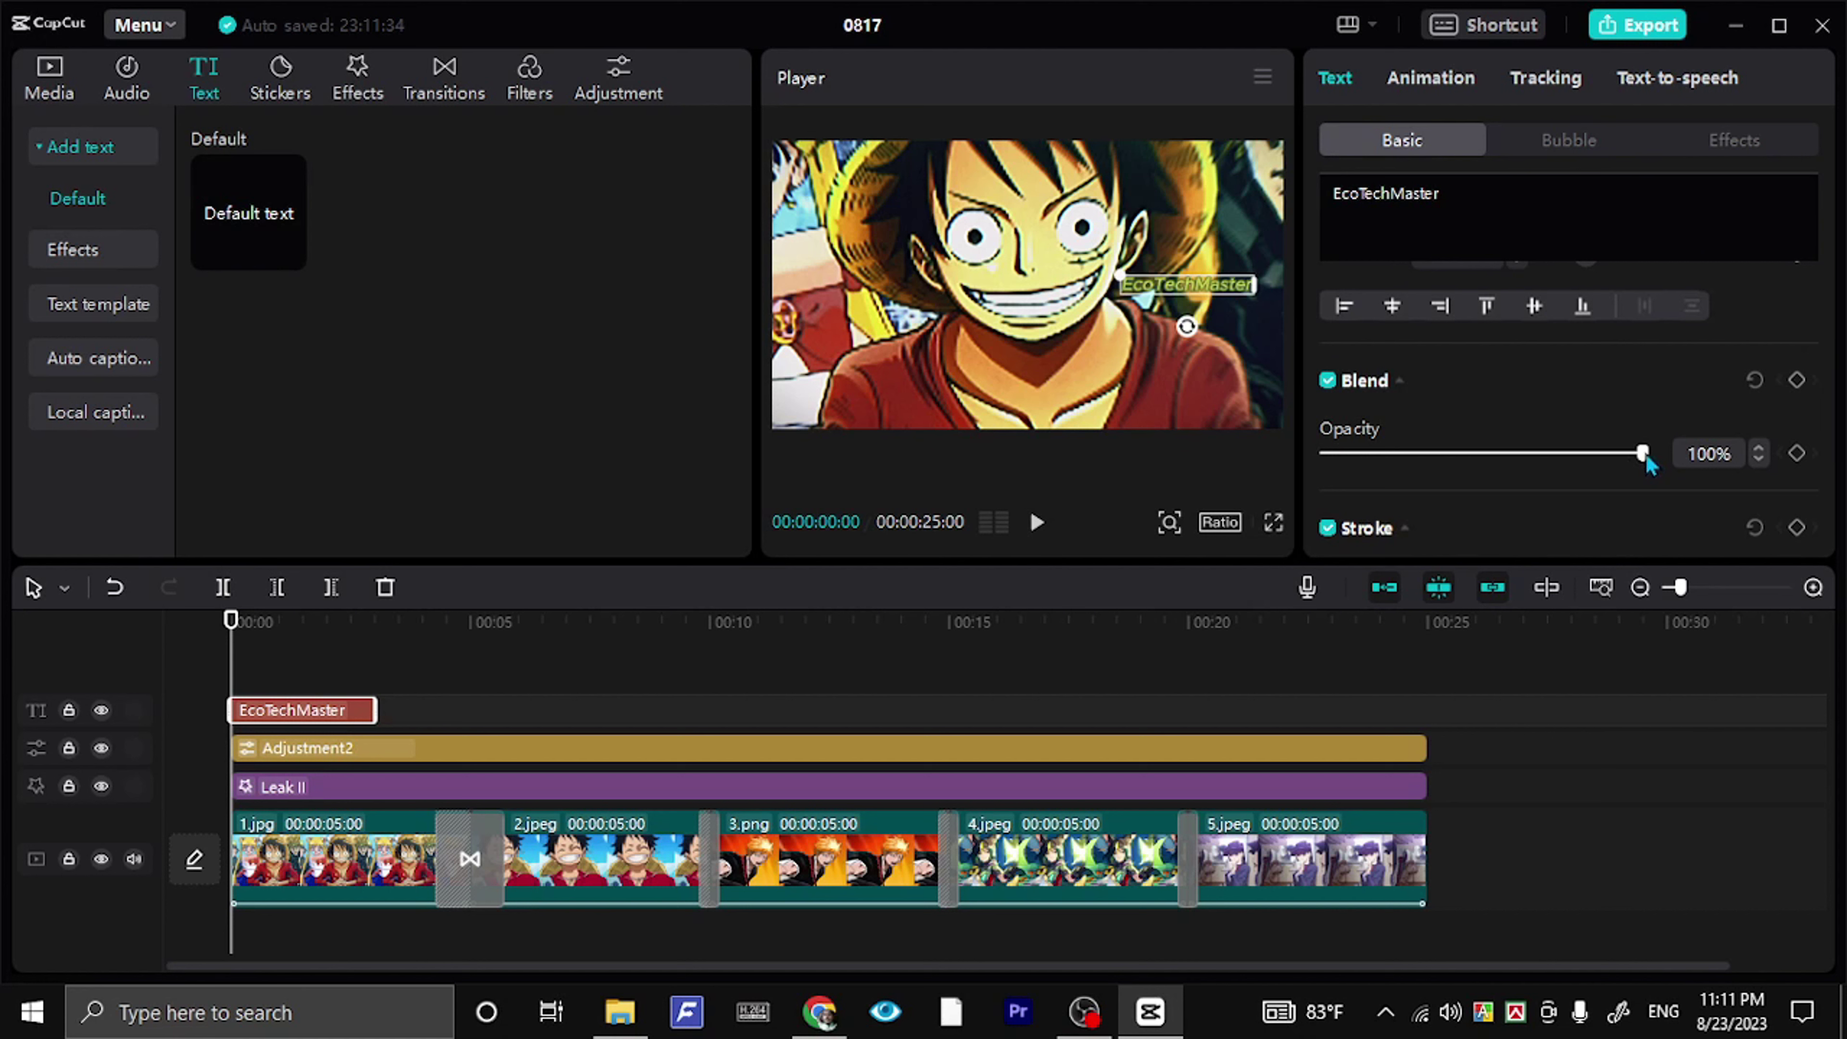
left_click_drag(1642, 453, 1394, 452)
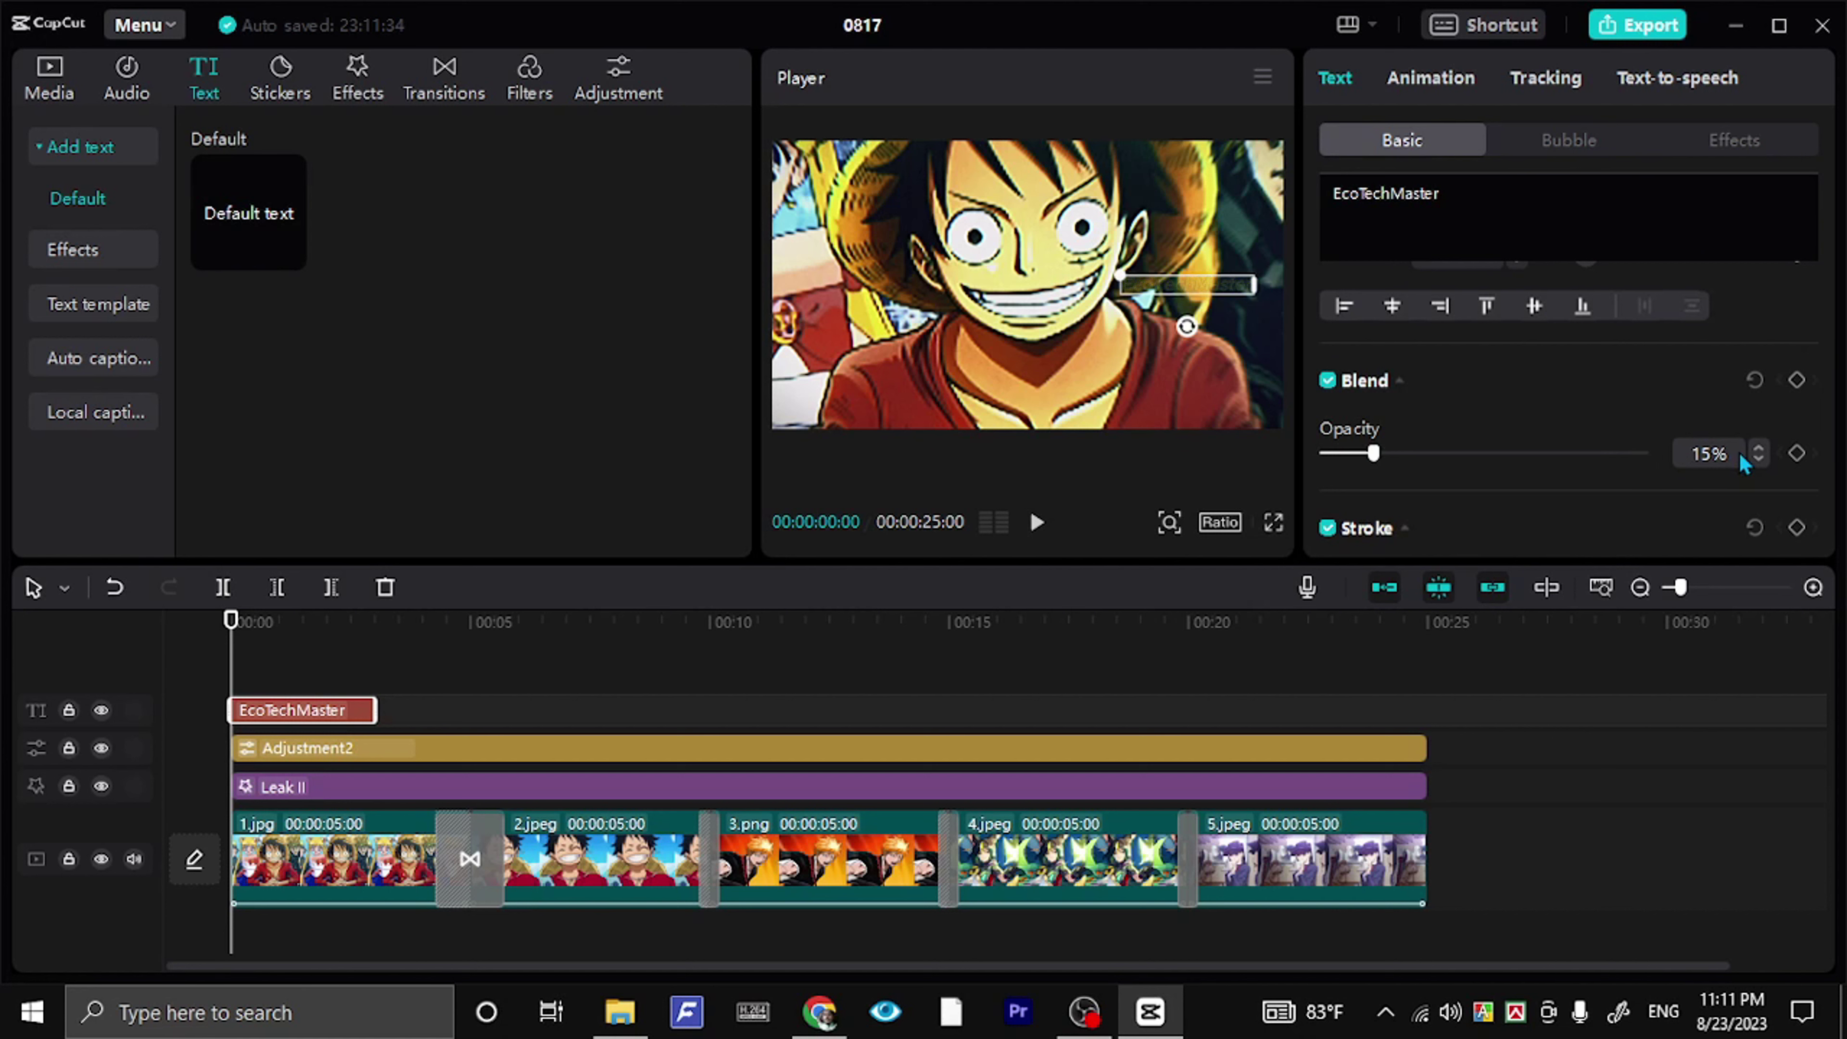
left_click(1677, 457)
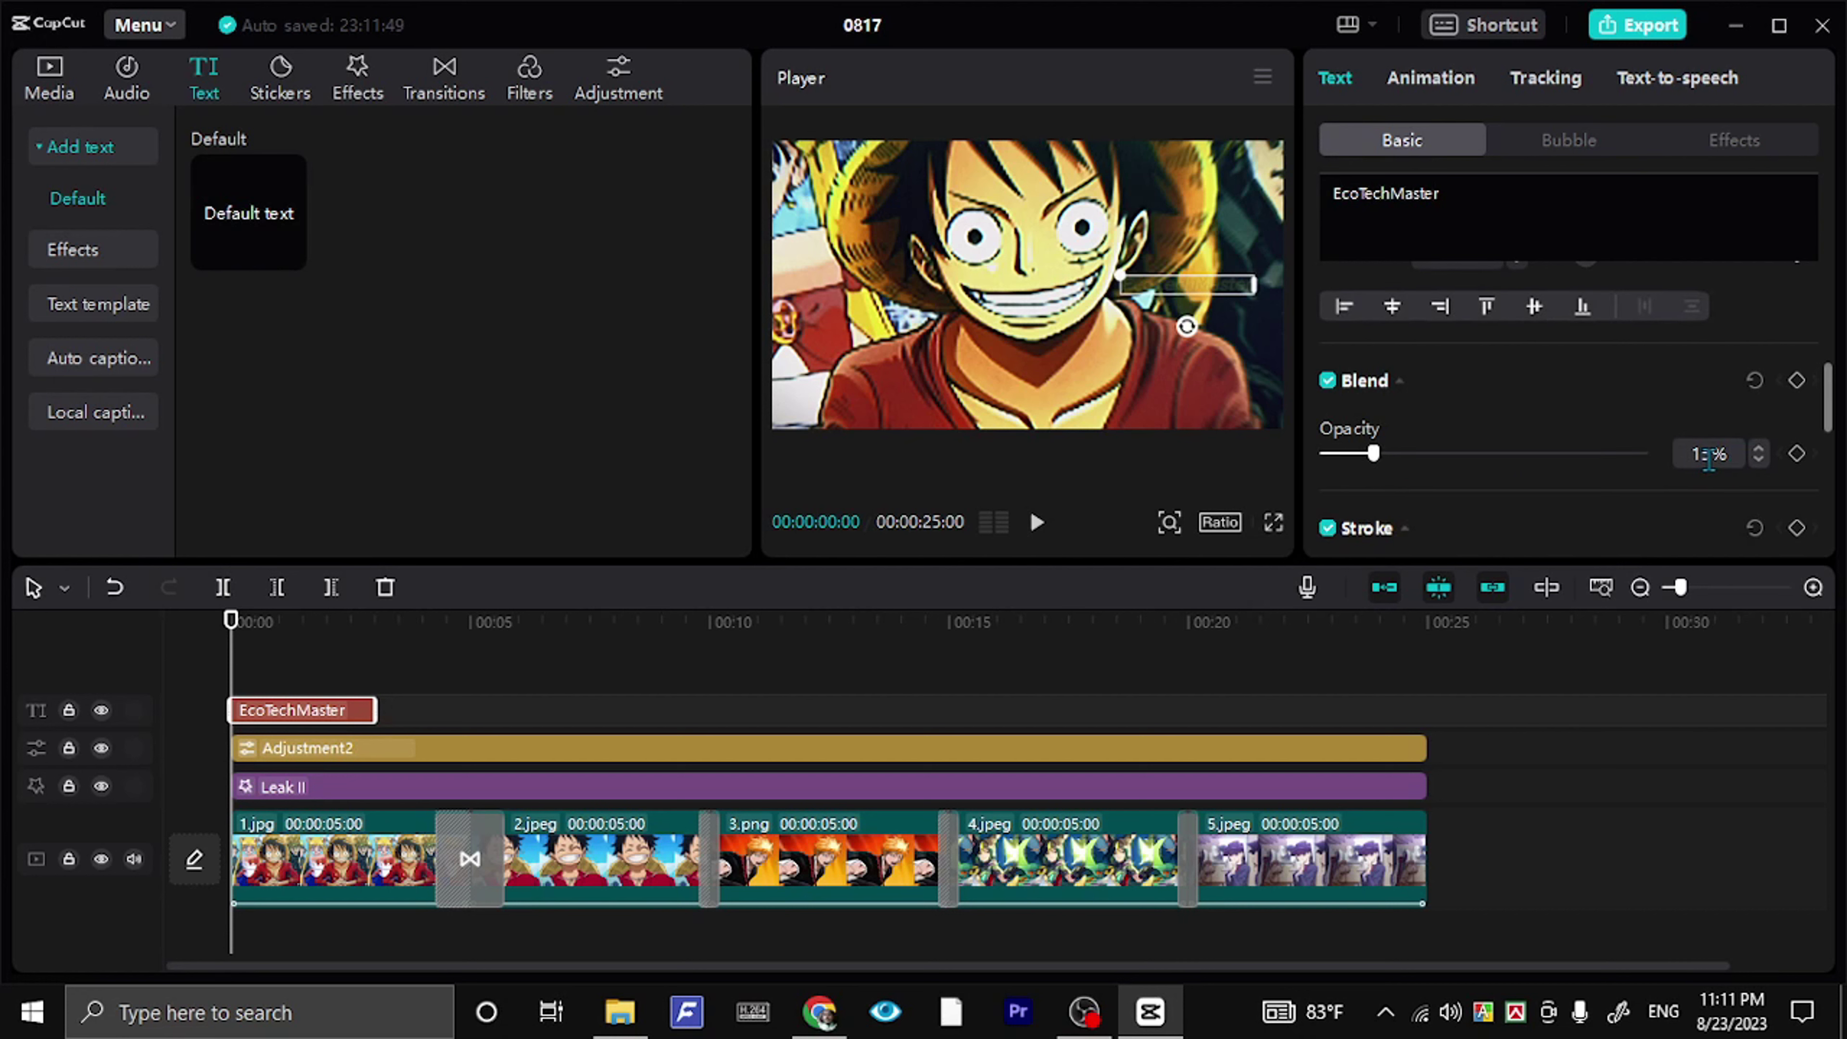
key("Return")
left_click_drag(1719, 454, 1682, 458)
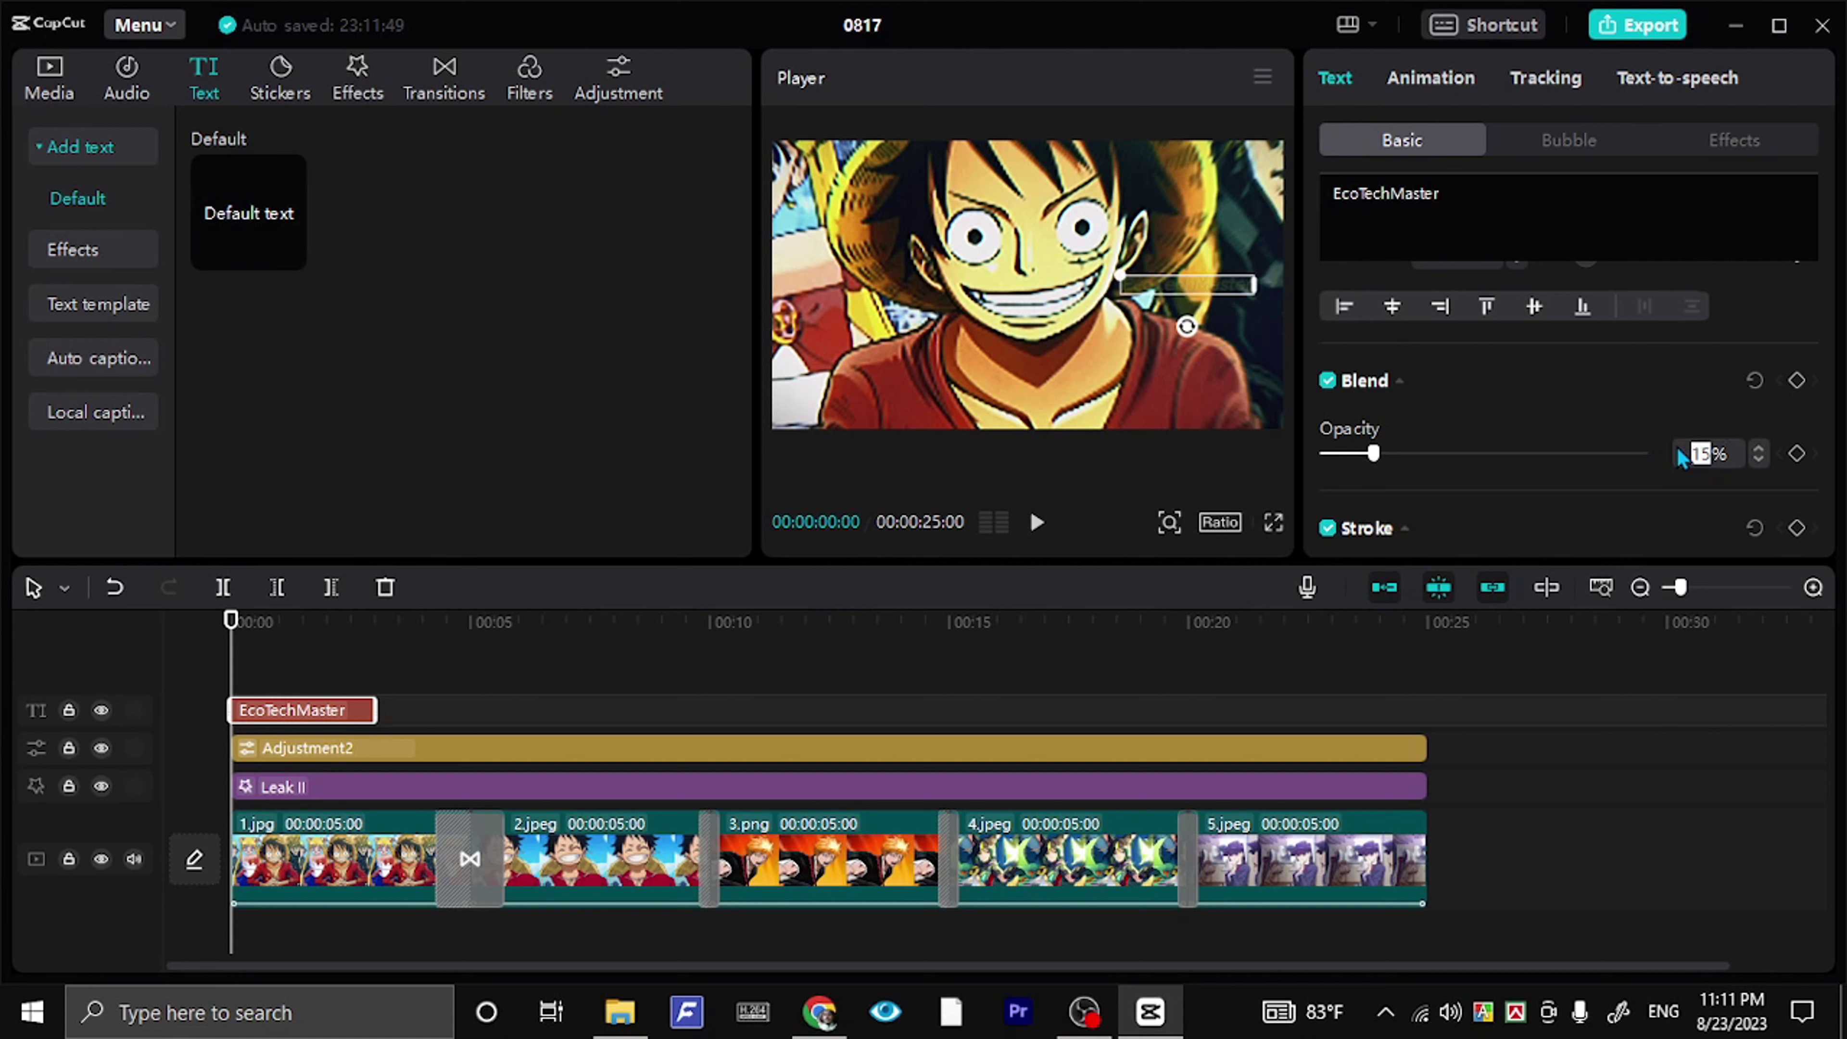
type("25")
key("Return")
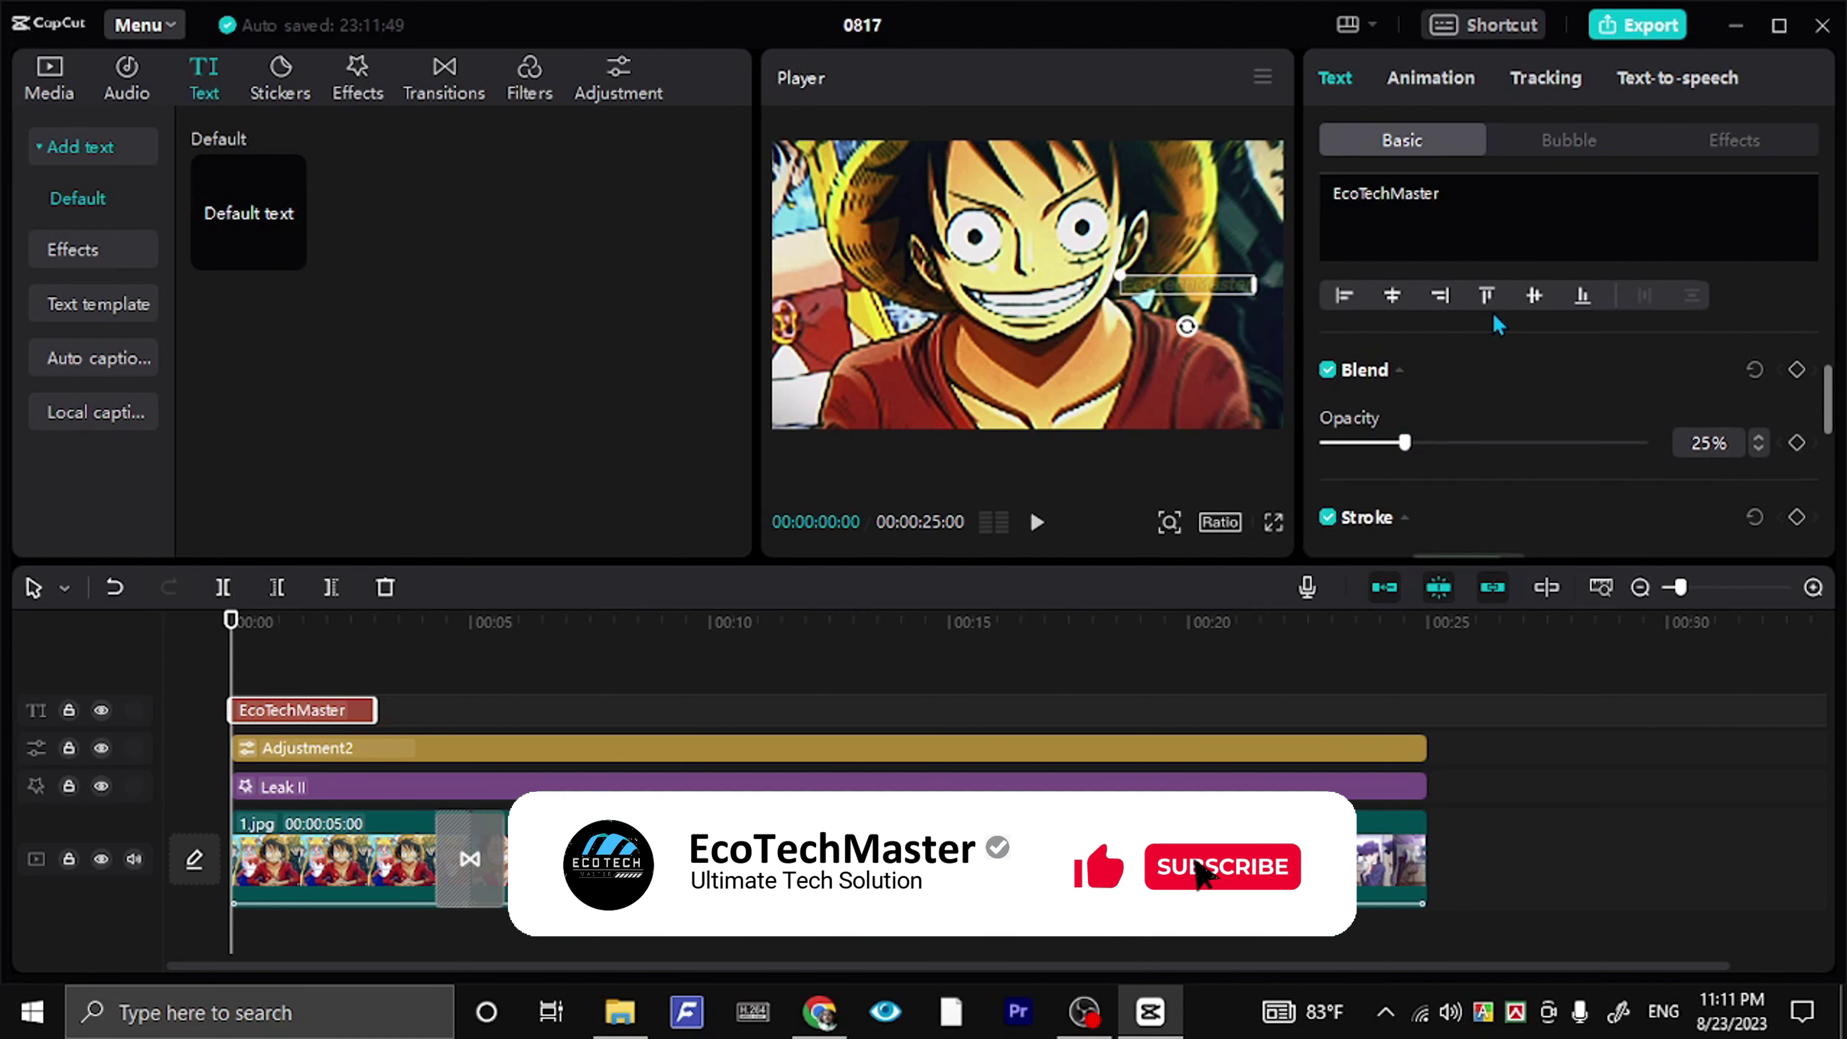
- Apply the black preset style with a white outline to the EcoTechMaster text and turn off italic
scroll(1492, 312, "up", 5)
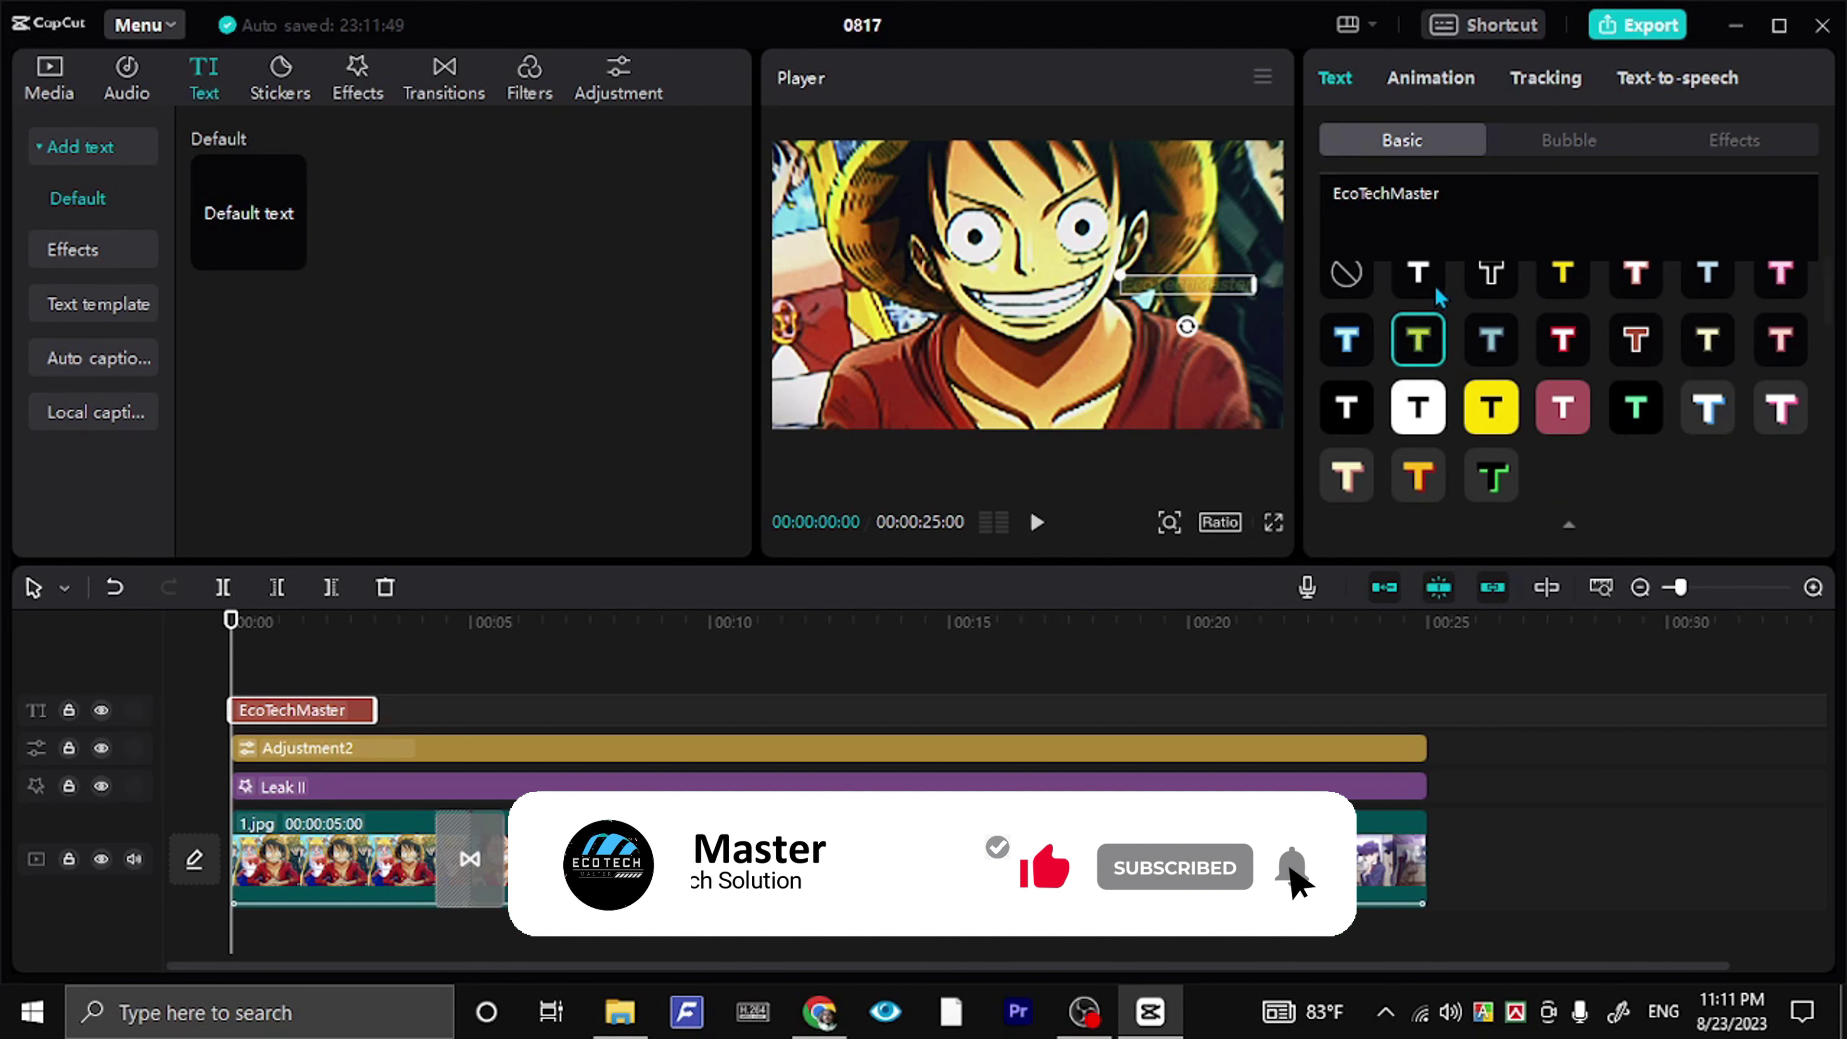
left_click(1481, 284)
scroll(1516, 397, "down", 3)
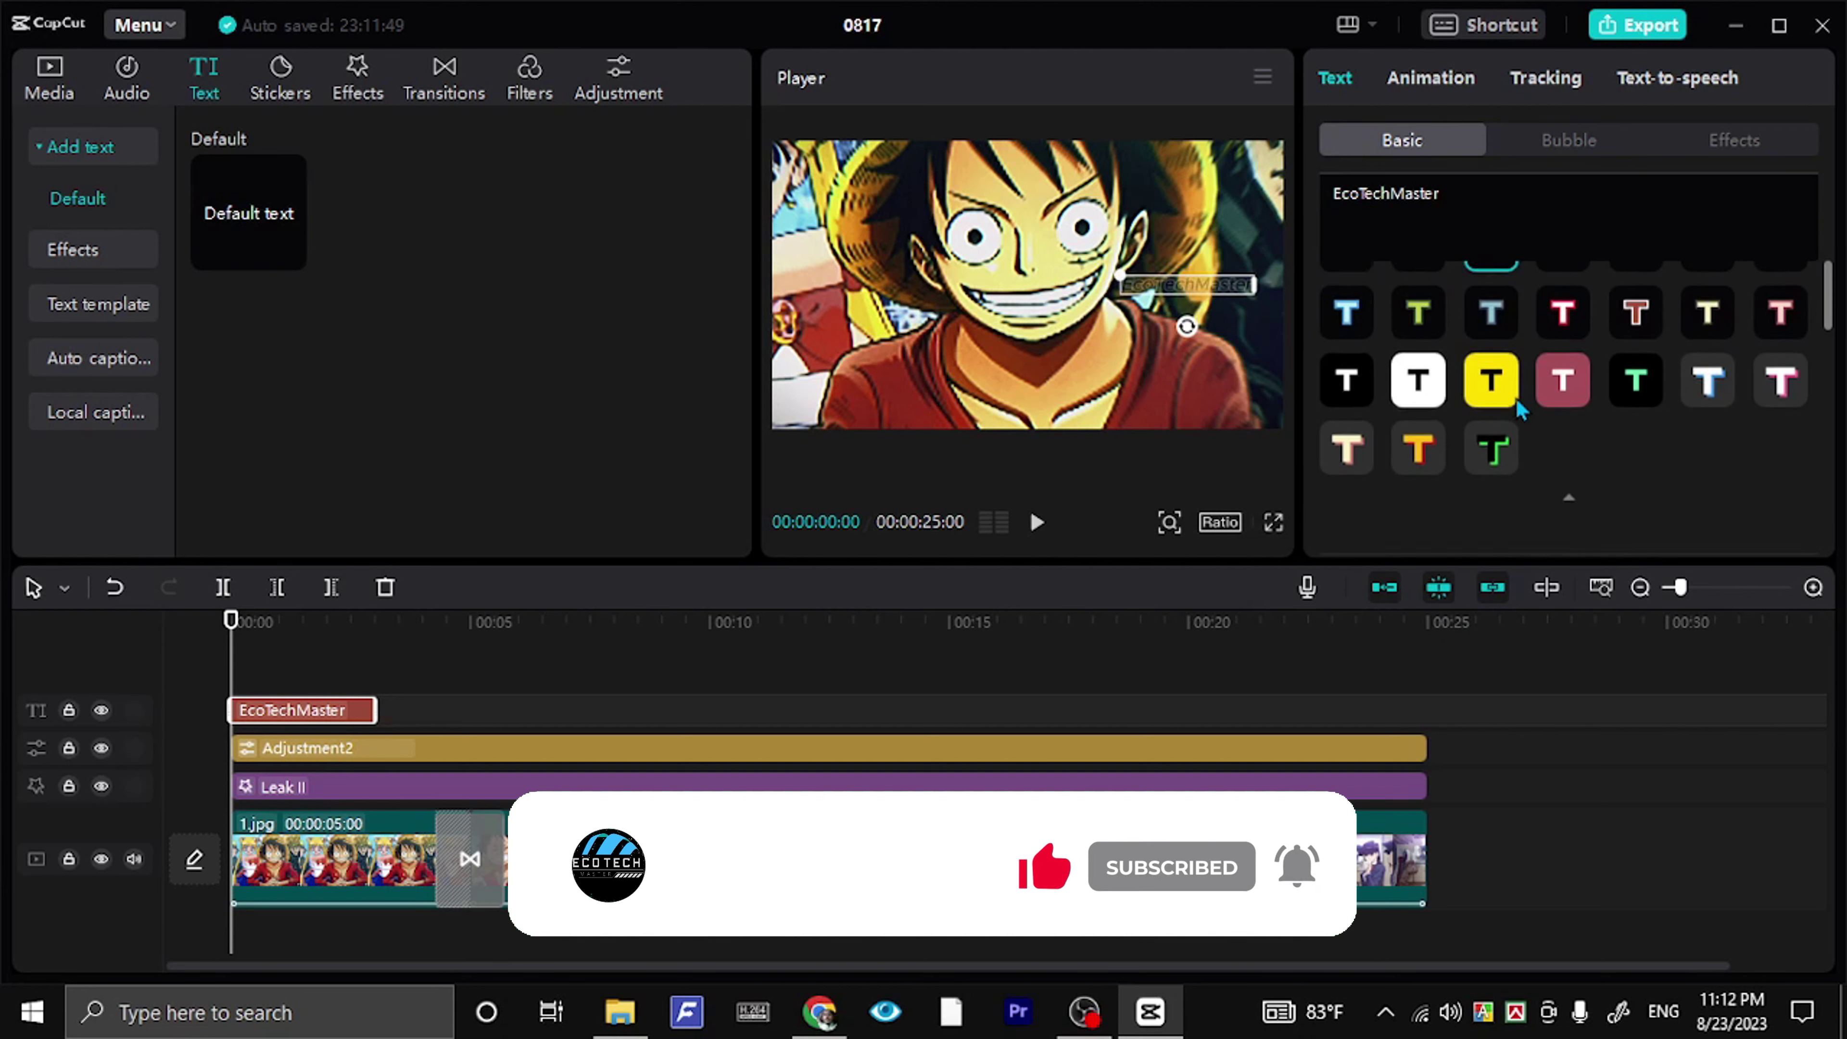
scroll(1520, 408, "down", 3)
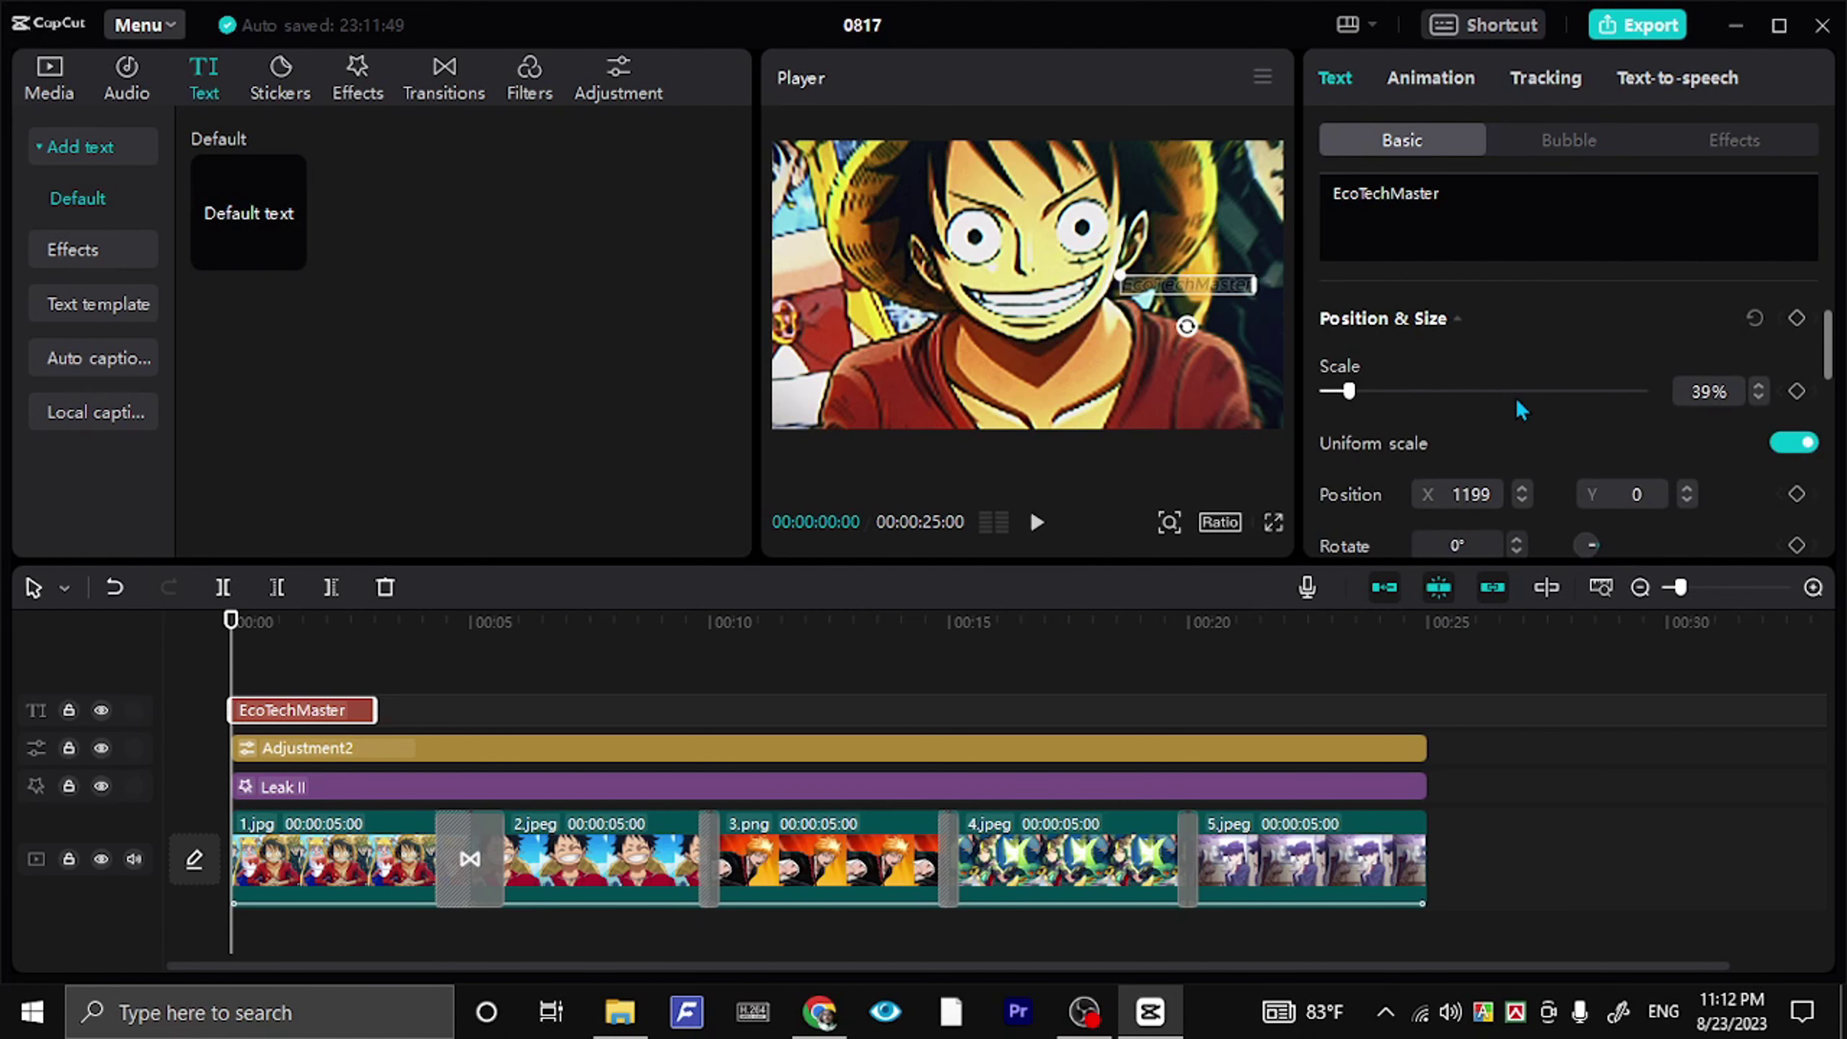
scroll(1520, 408, "up", 6)
scroll(1516, 397, "up", 2)
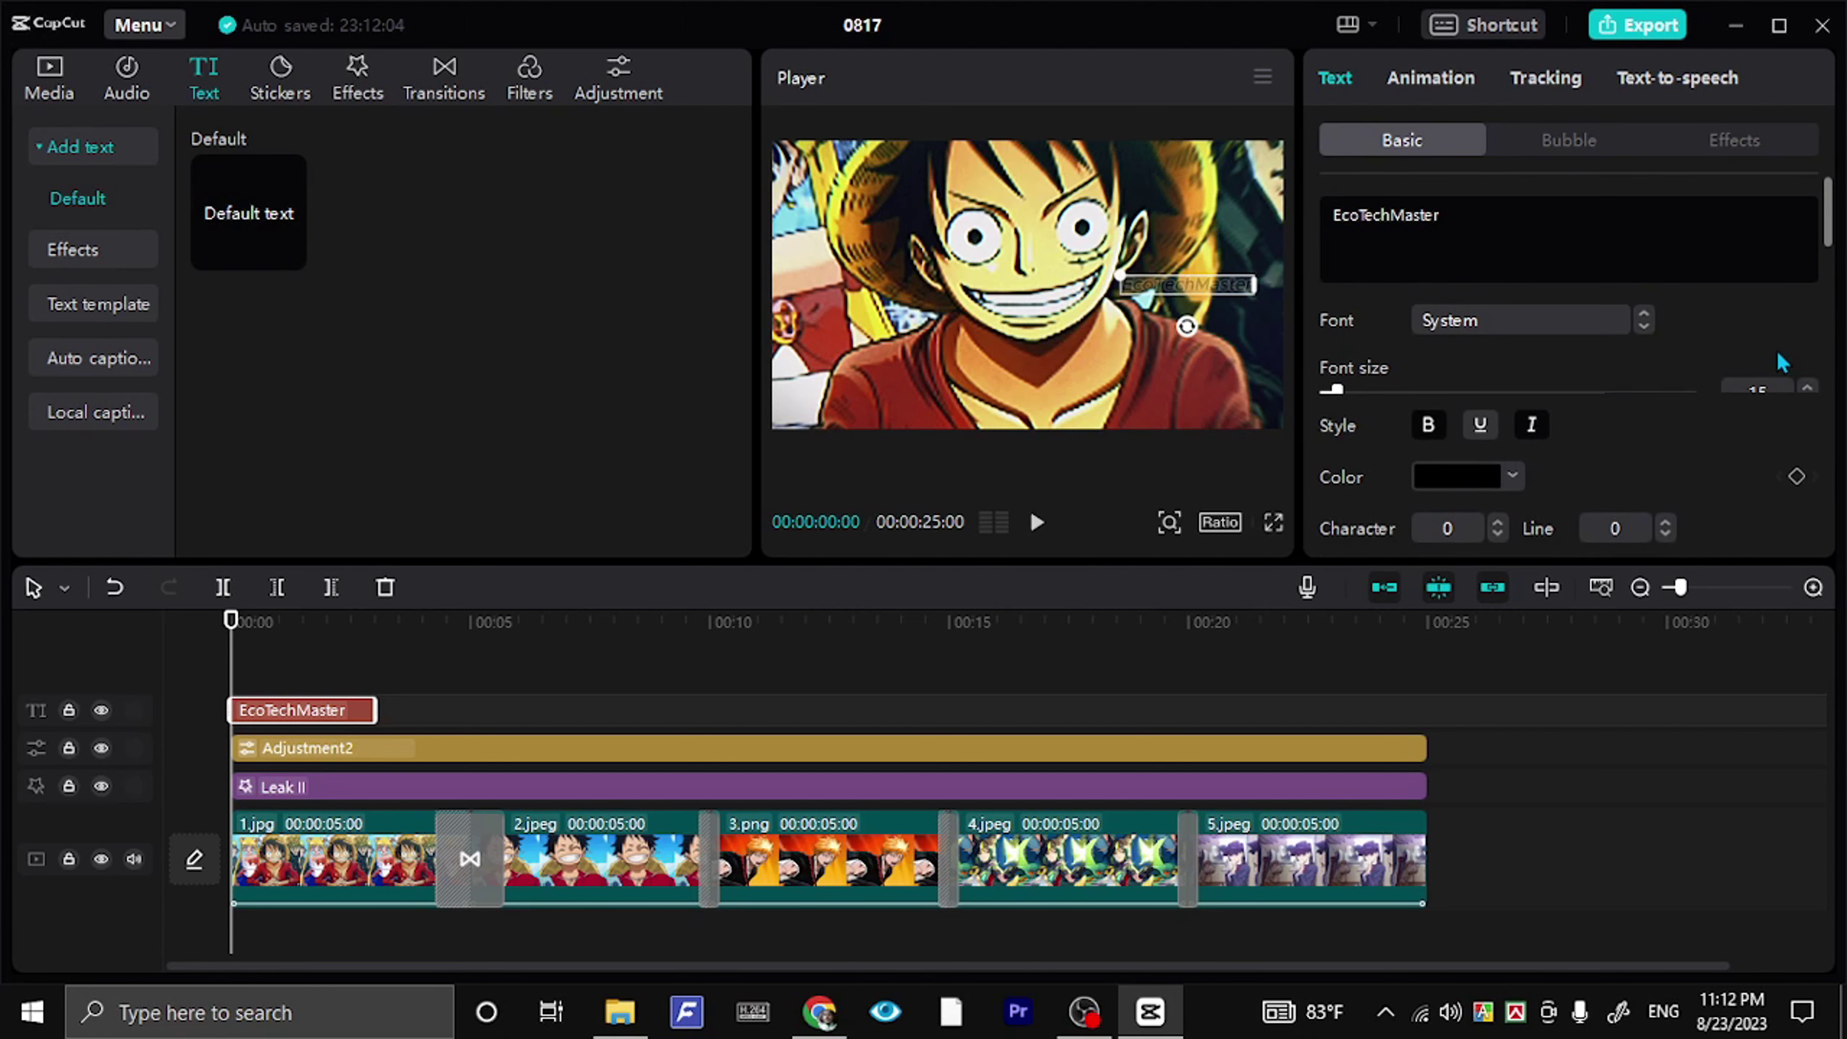
scroll(1641, 413, "down", 2)
scroll(1543, 430, "down", 3)
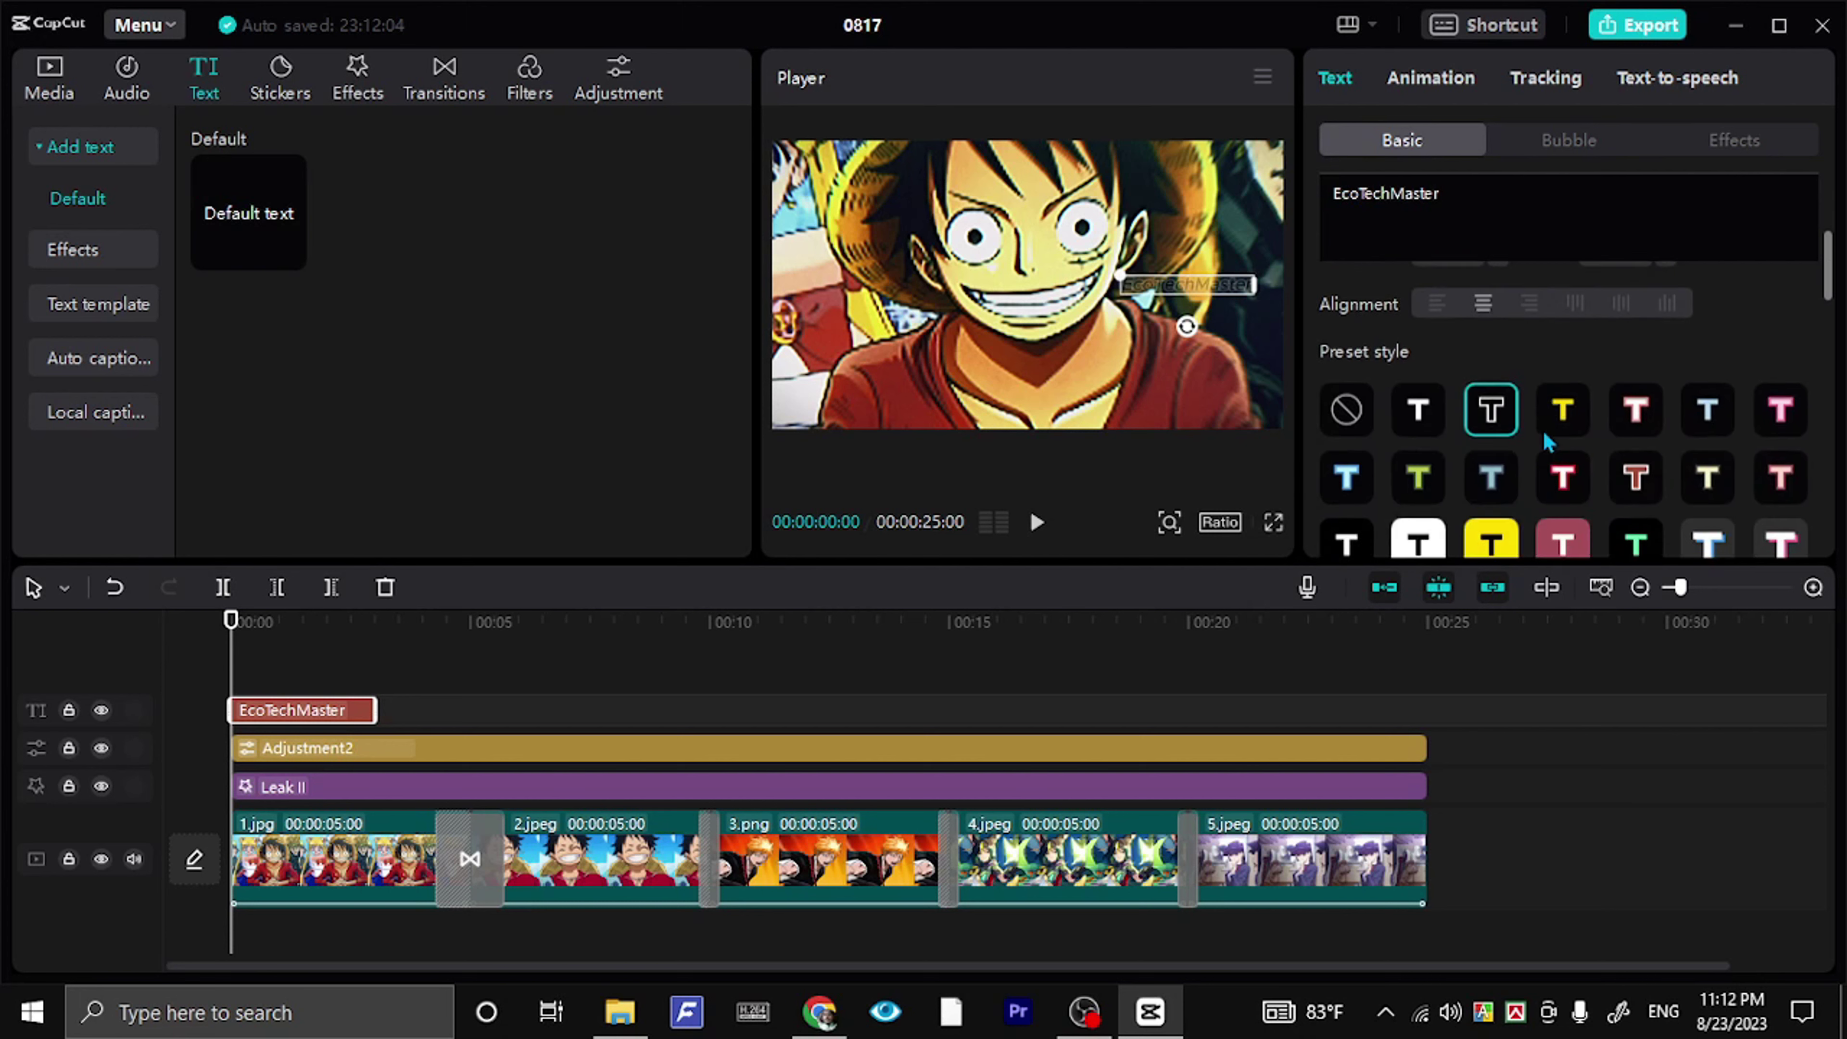
scroll(1797, 318, "up", 4)
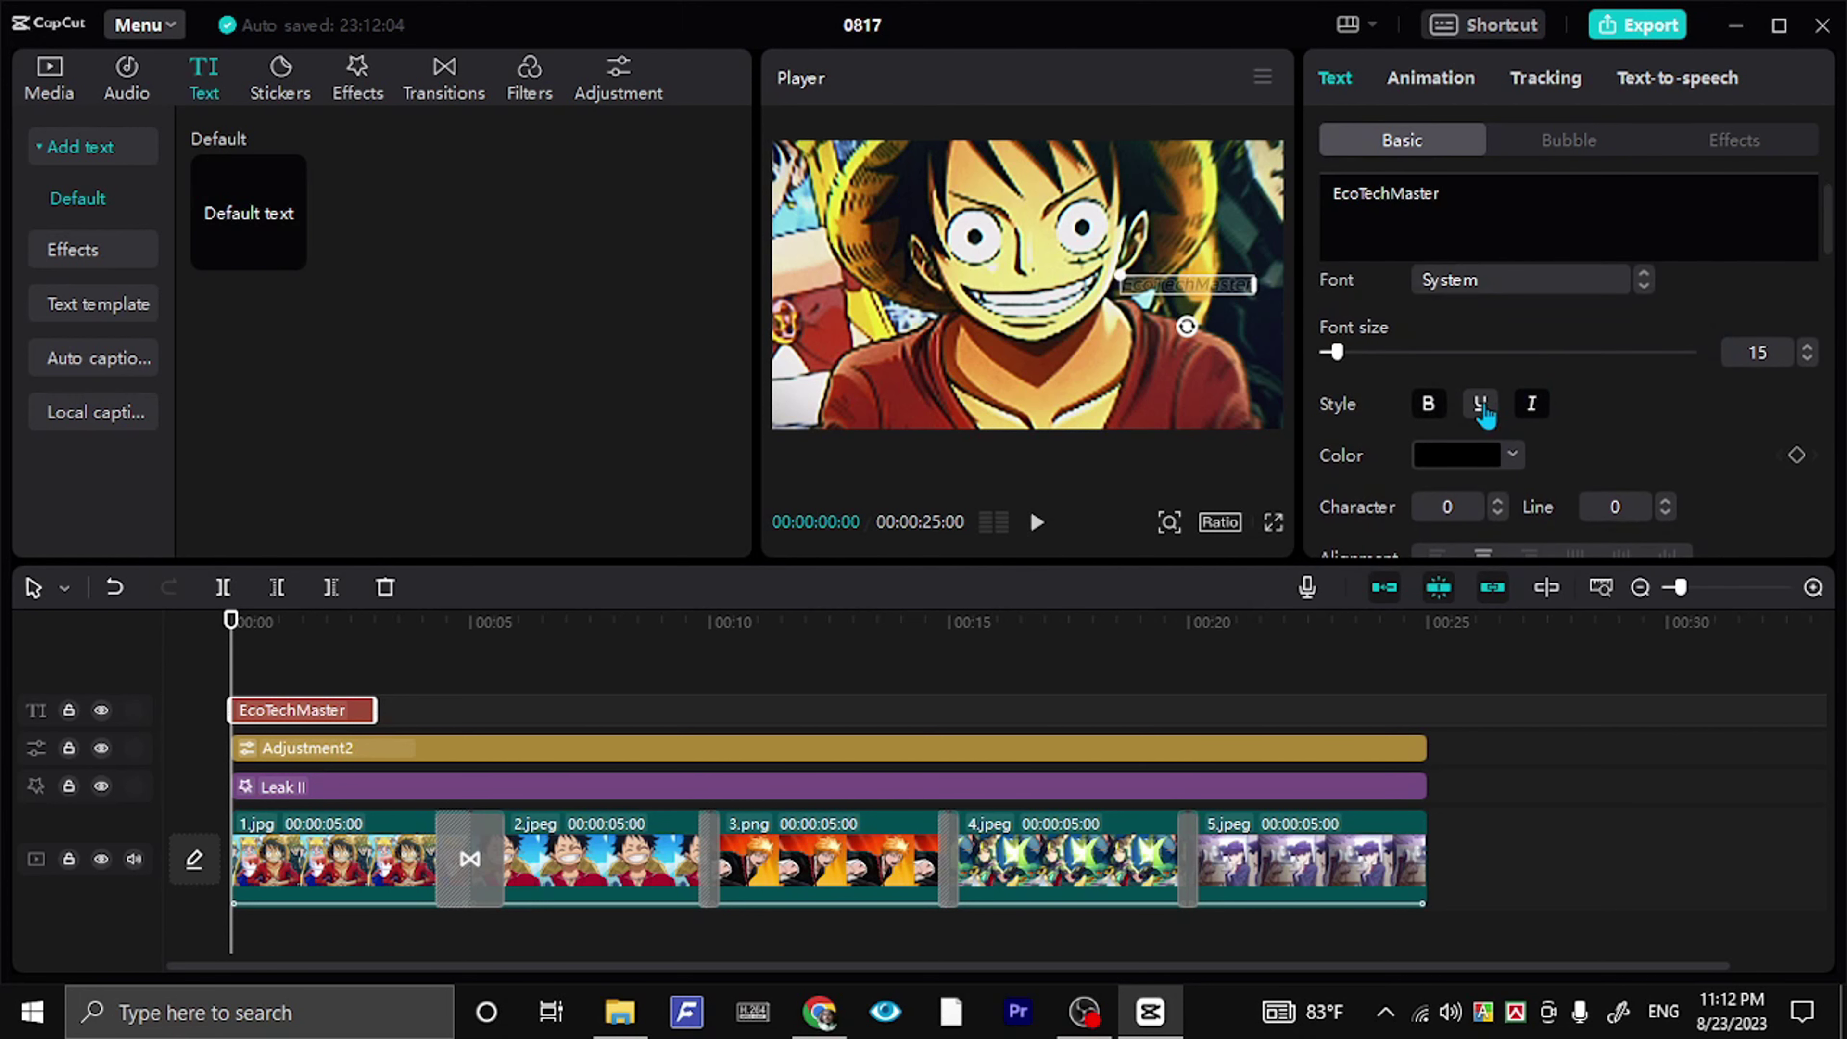
left_click(1482, 407)
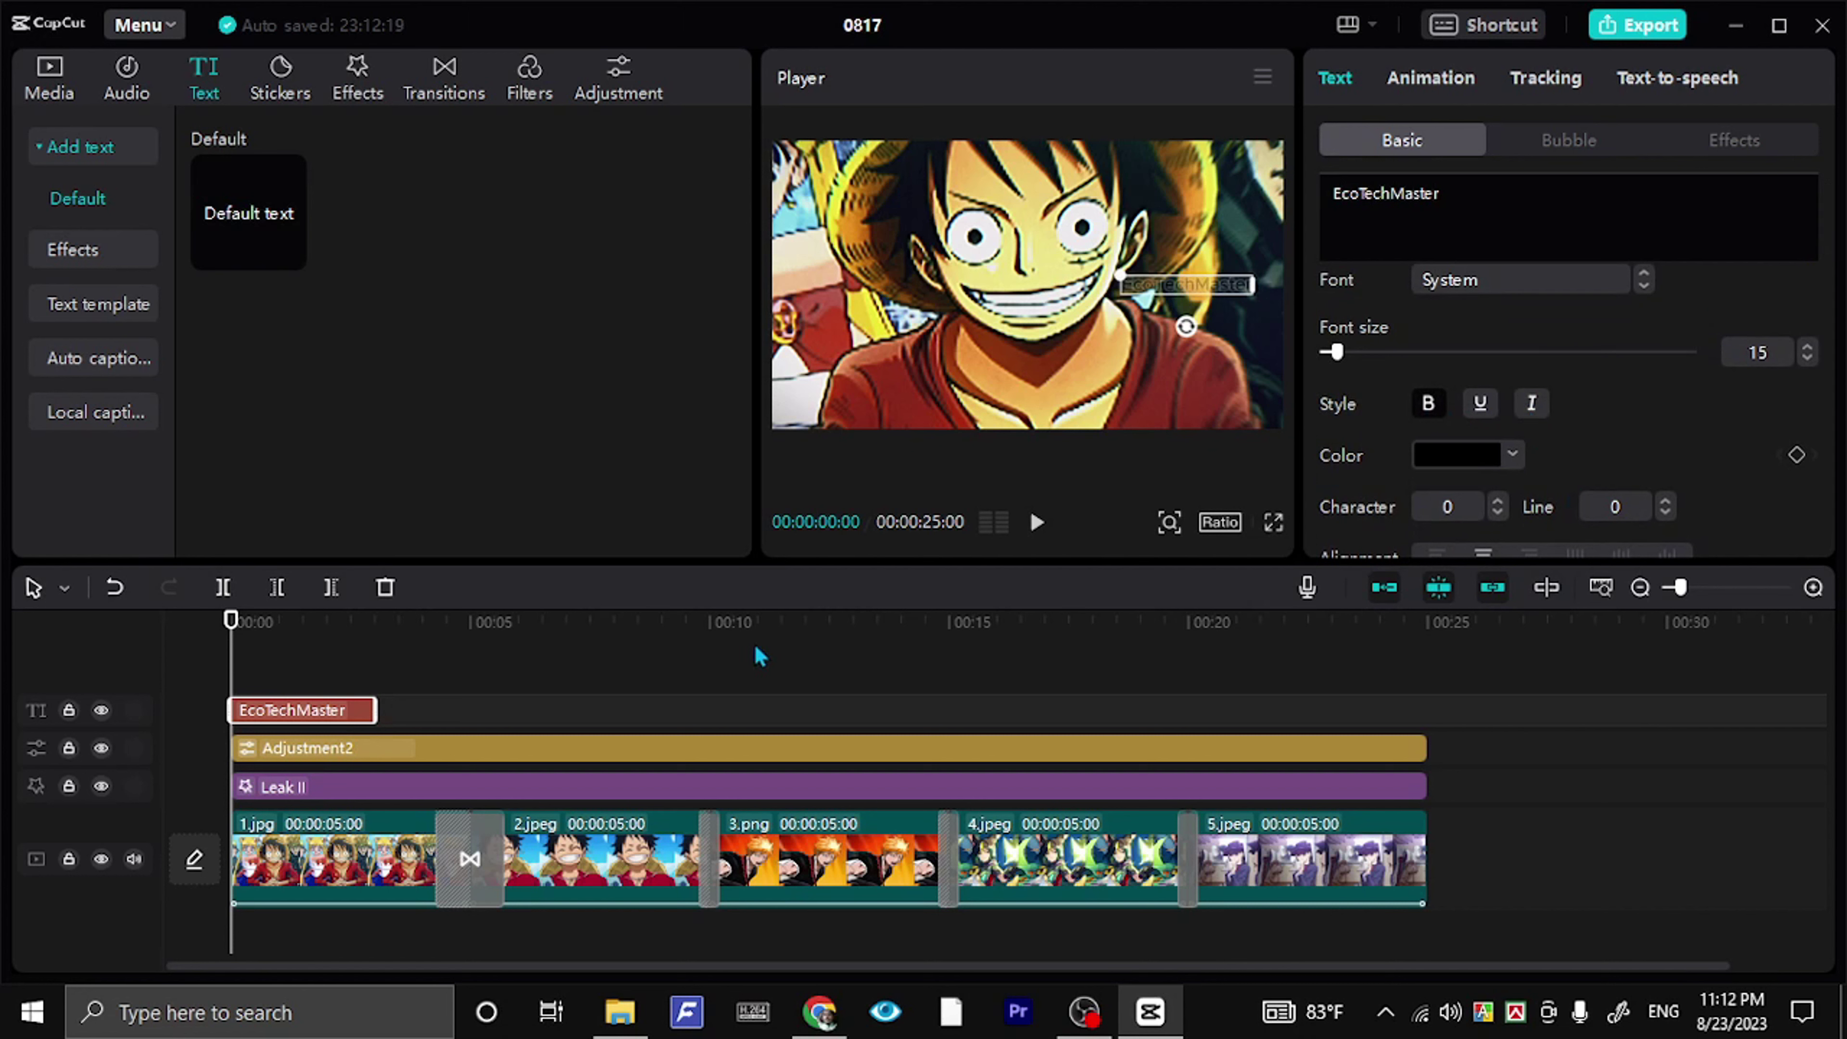
- Preview the video briefly and extend the EcoTechMaster text clip to the end of the 25-second video
left_click(709, 659)
left_click_drag(279, 646, 46, 598)
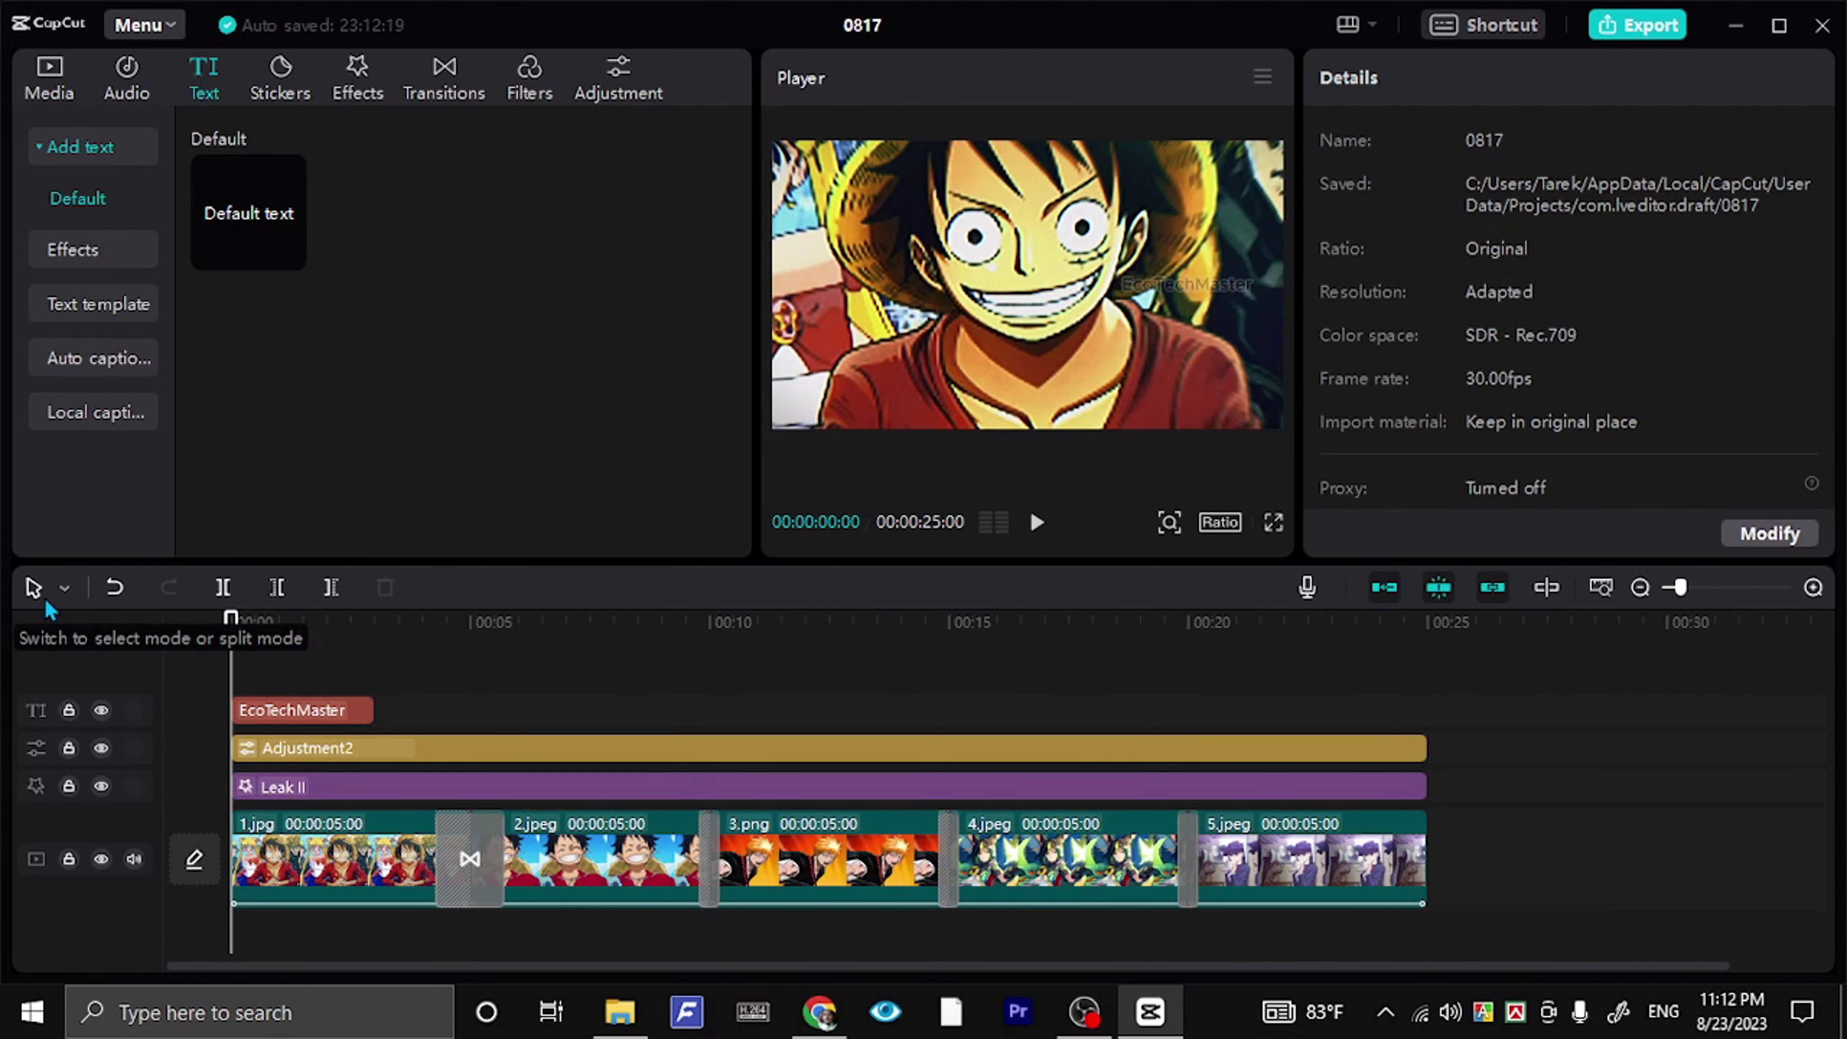
key("space")
left_click_drag(373, 710, 1414, 720)
left_click(1292, 646)
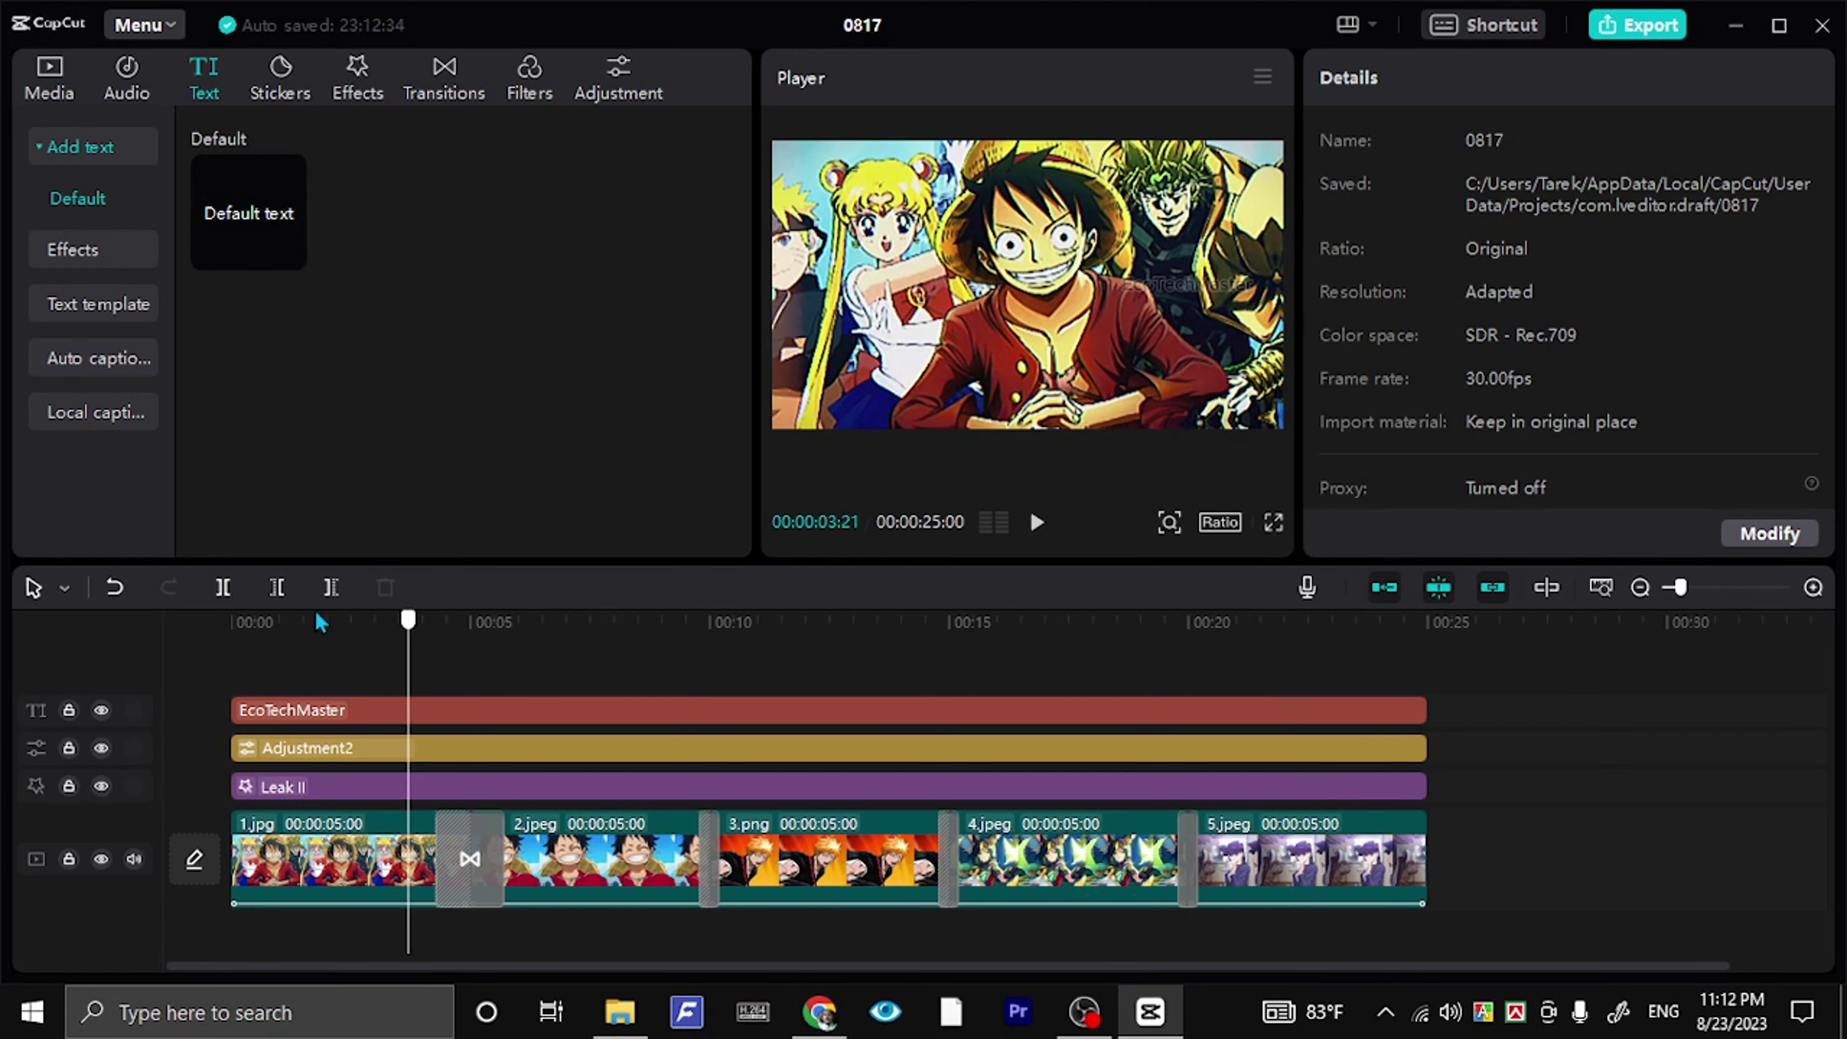
- Play the video from the beginning to check the text watermark
left_click(227, 622)
key("space")
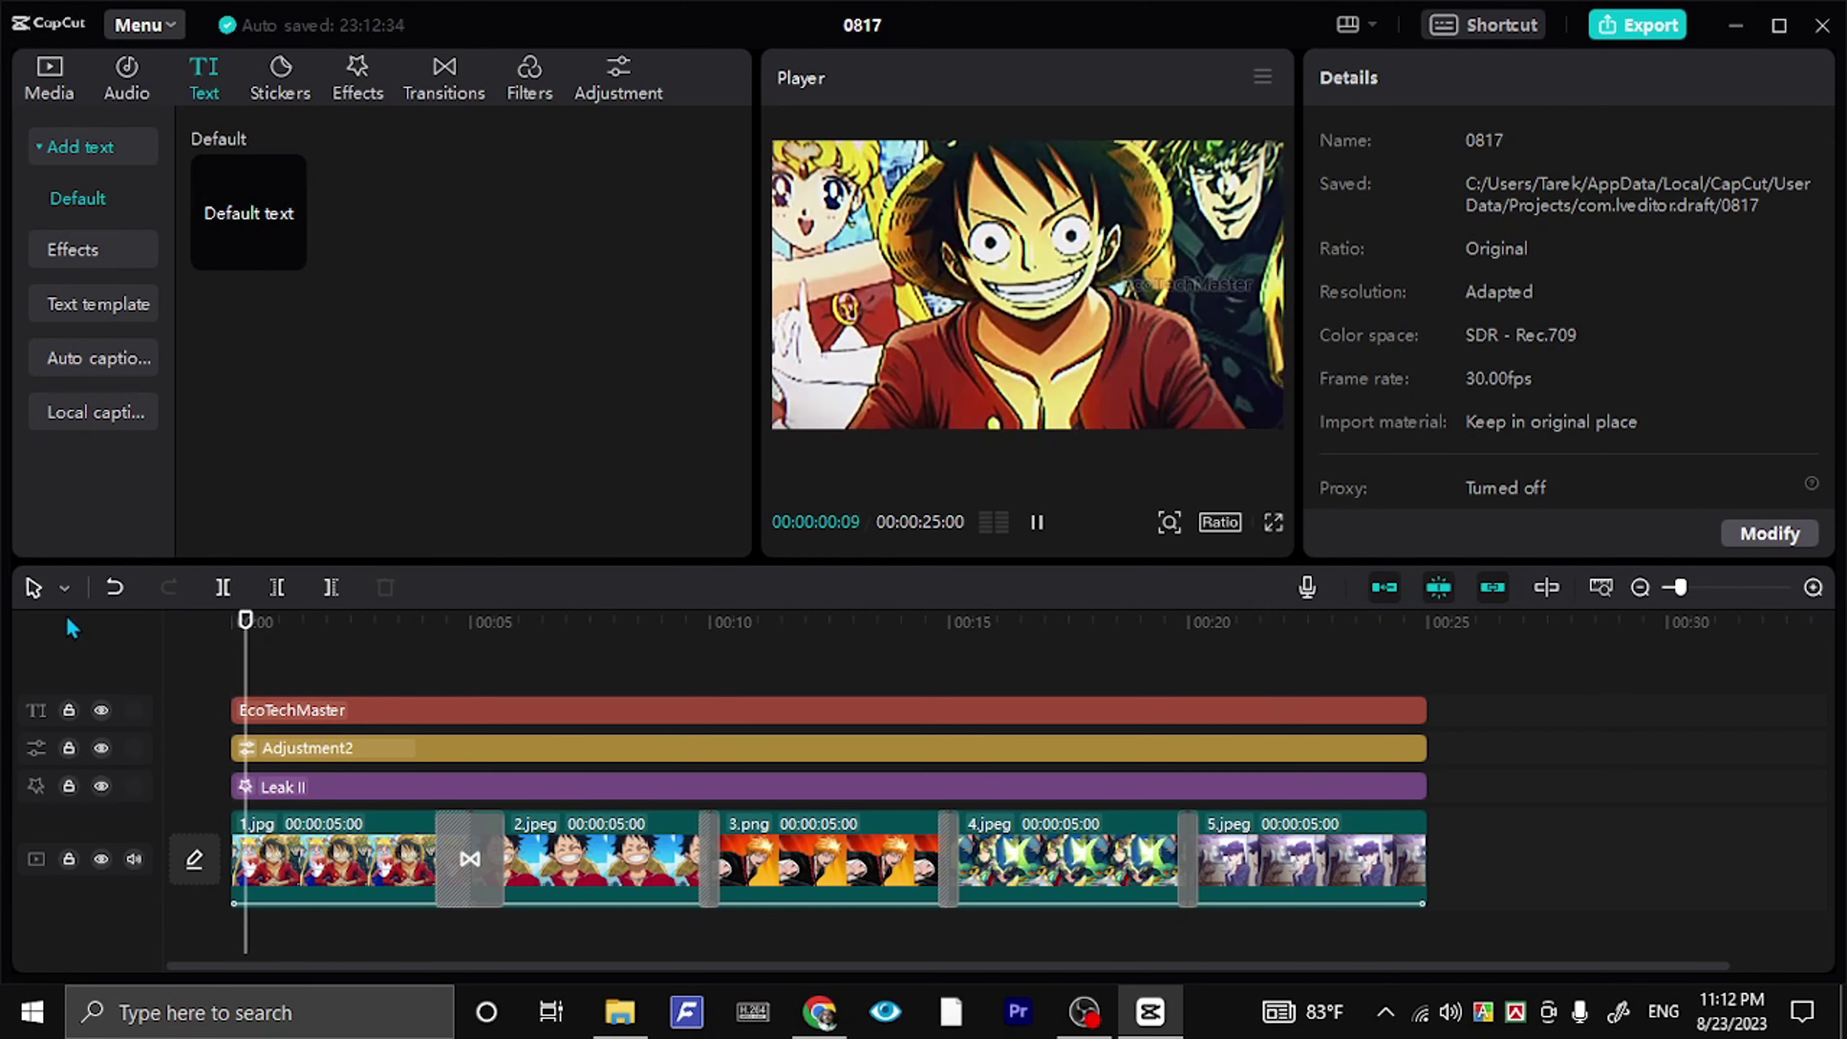